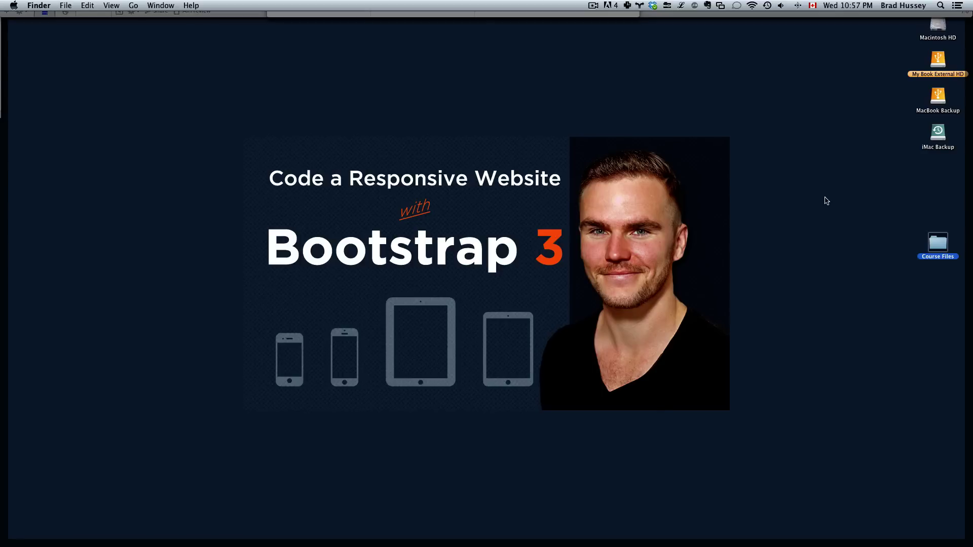
Bring the Finder window showing the Course Files folder to the front.
key("super+Tab")
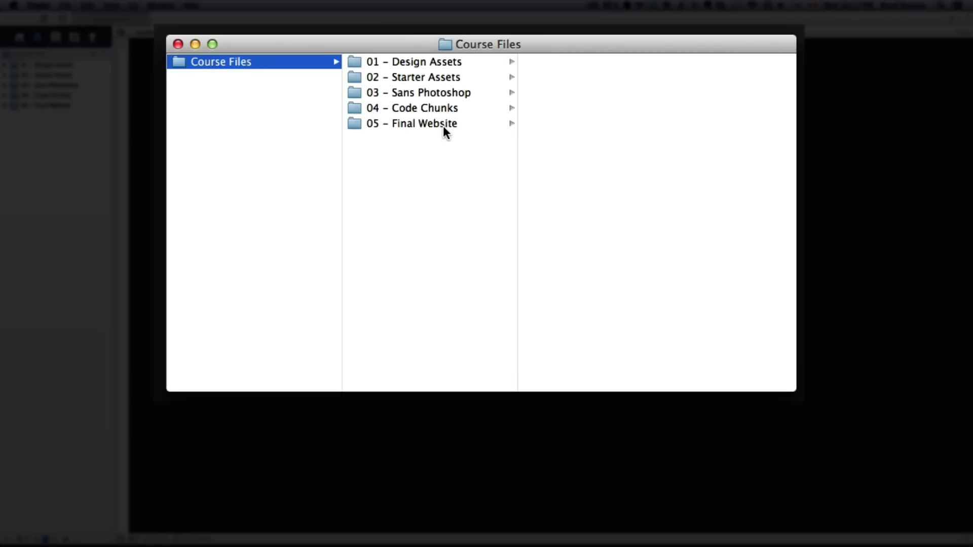
Open 01 – Design Assets and preview Badges.psd and the Large, Medium and Small Carousel PSDs.
left_click(443, 63)
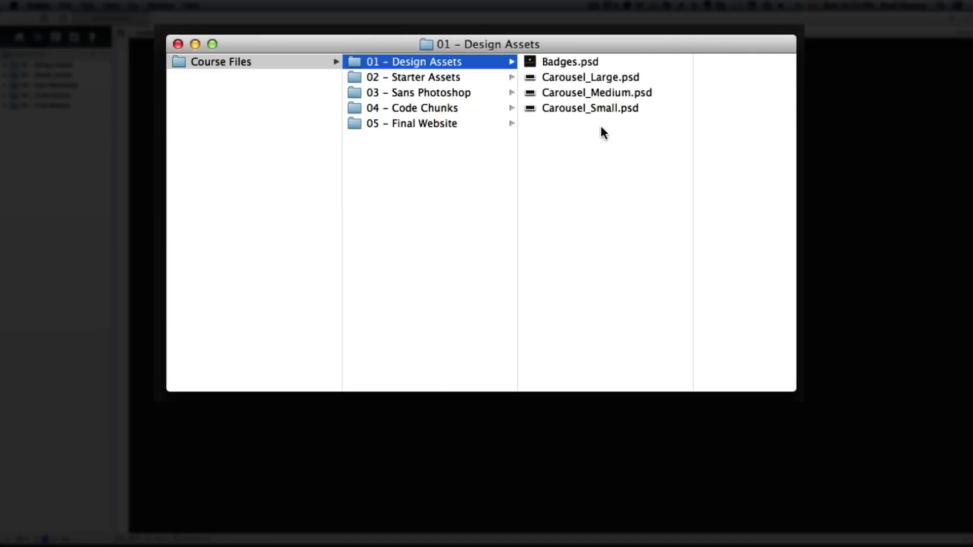
left_click(587, 63)
left_click(537, 76)
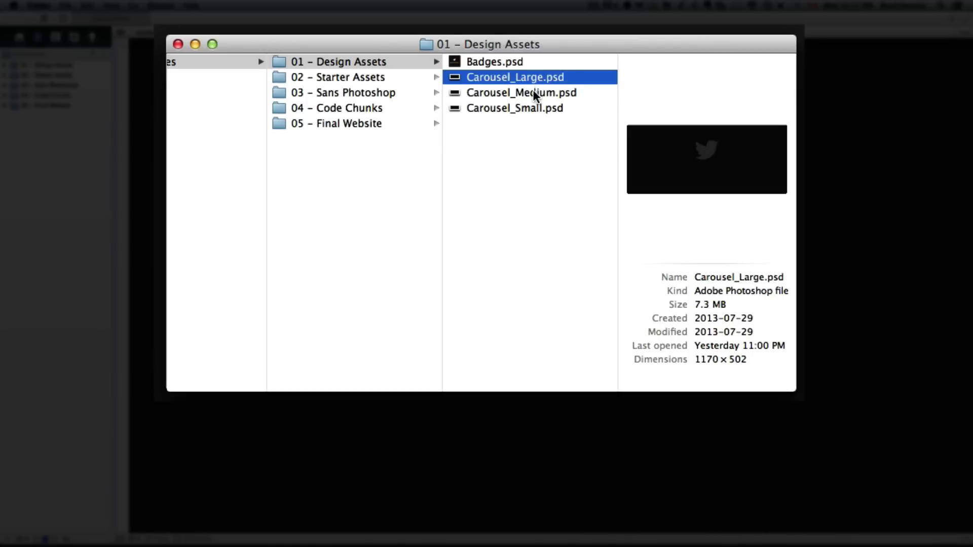
left_click(534, 92)
left_click(539, 108)
left_click(513, 62)
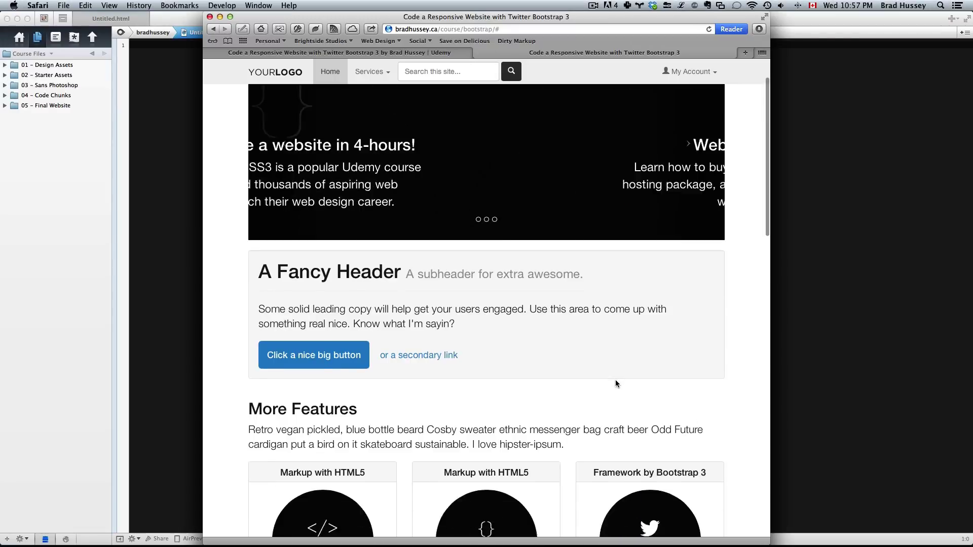
Preview Carousel_Large, Carousel_Medium and Carousel_Small PSDs in Finder.
scroll(517, 346, "down", 5)
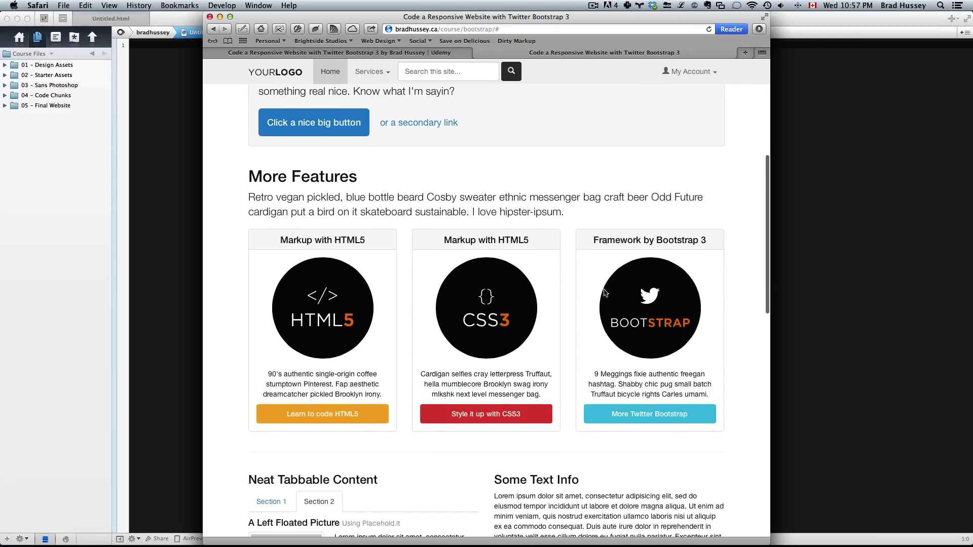
key("super+Tab")
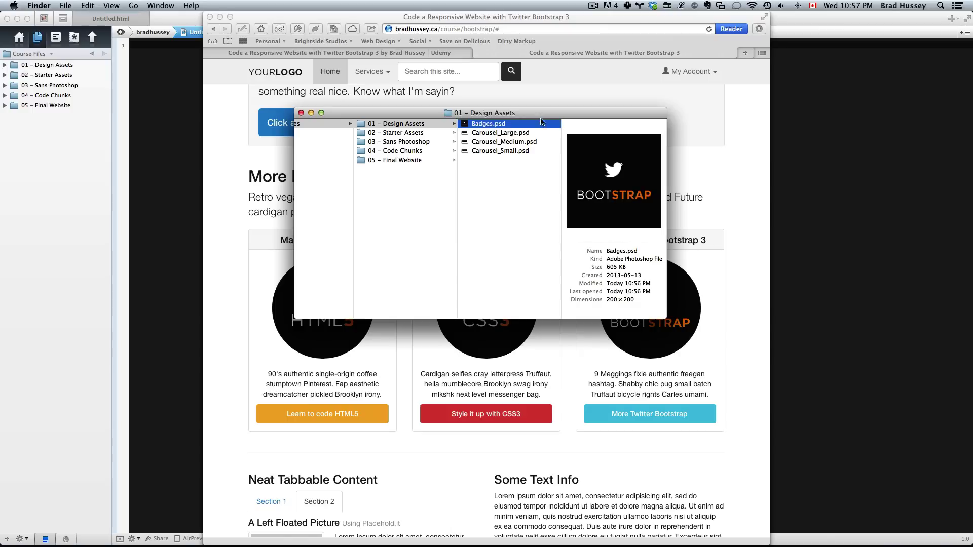
left_click(489, 135)
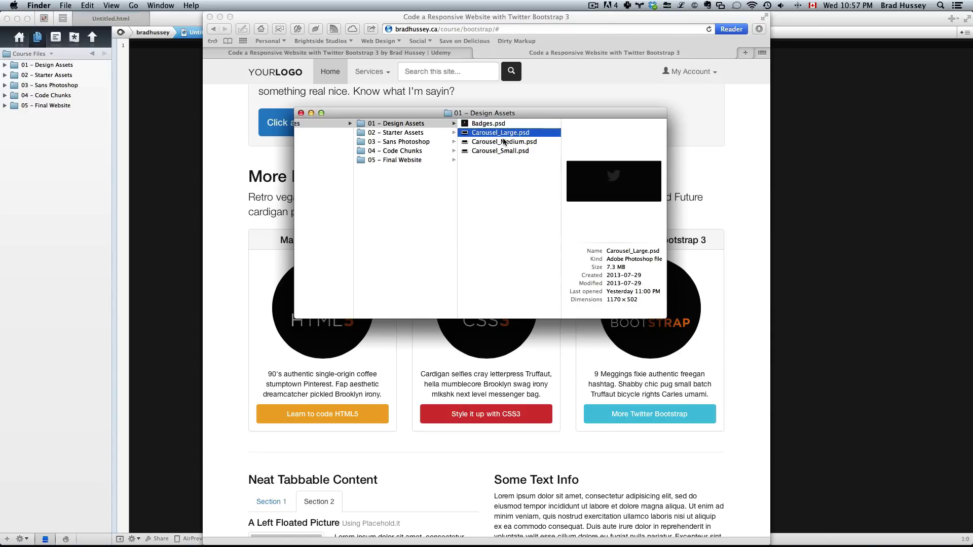
left_click(505, 144)
left_click(506, 150)
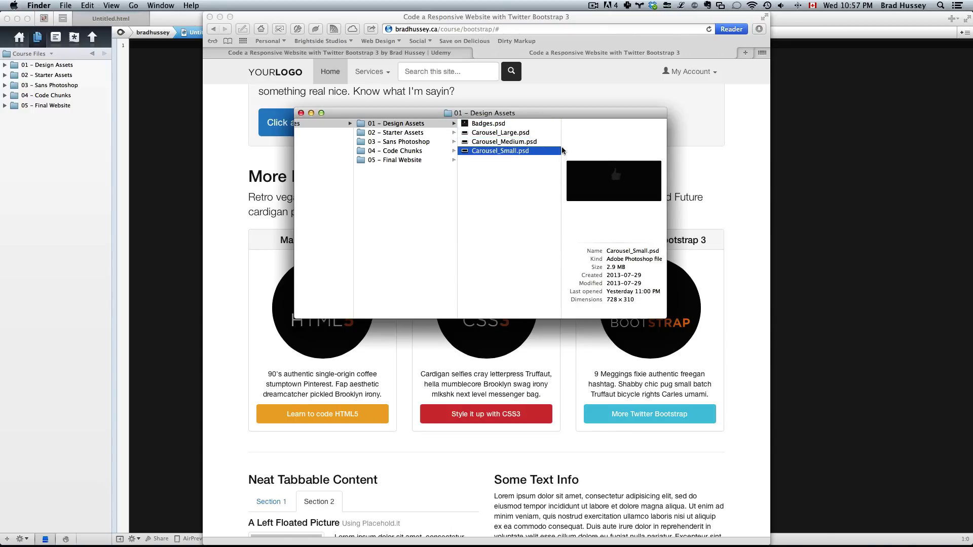
Scroll the Bootstrap demo site to the top and widen Safari to its desktop layout.
left_click(723, 181)
scroll(725, 177, "up", 6)
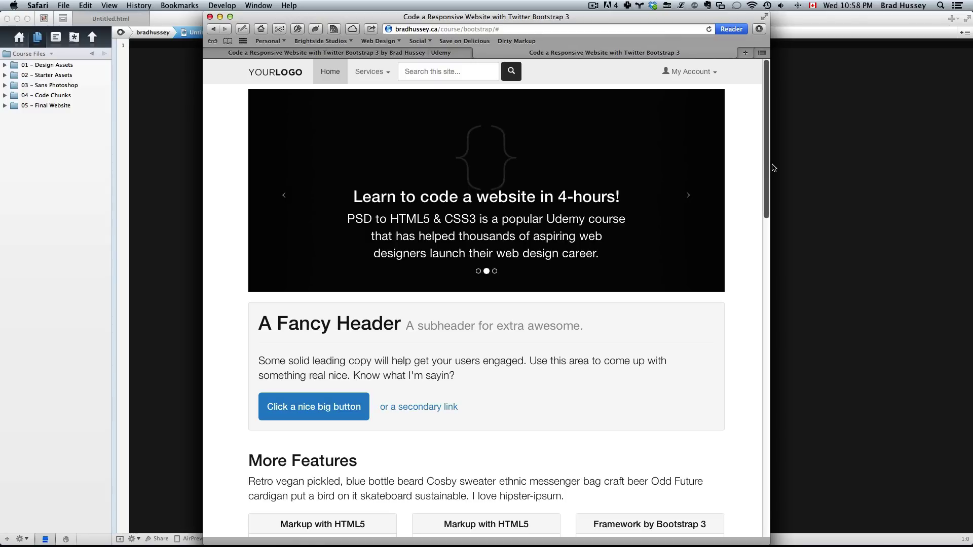
left_click_drag(771, 168, 765, 195)
Compare the Carousel_Medium and Carousel_Large previews again, then clear the preview.
key("super+Tab")
left_click(513, 141)
left_click(515, 133)
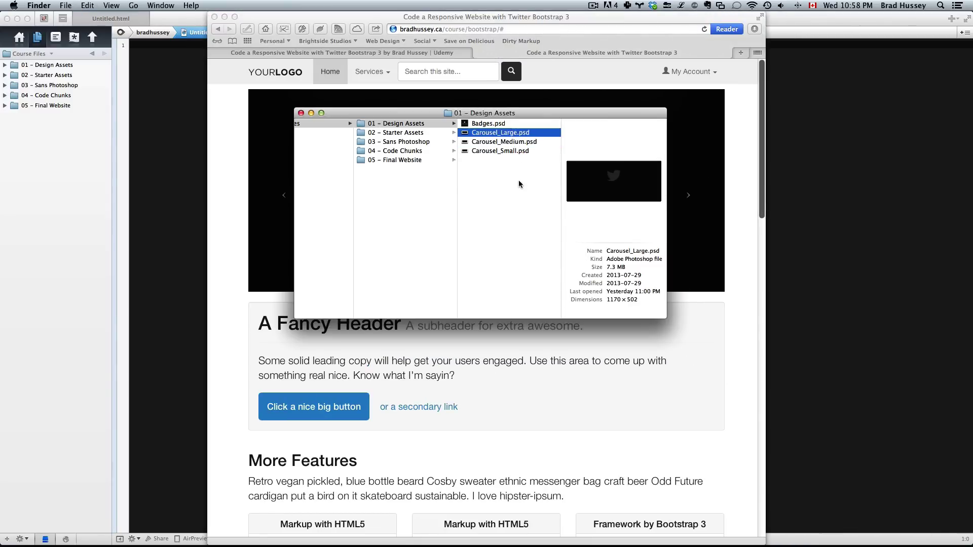
left_click(519, 181)
Open 02 – Starter Assets and browse the bootstrap css and js folders.
key("Left")
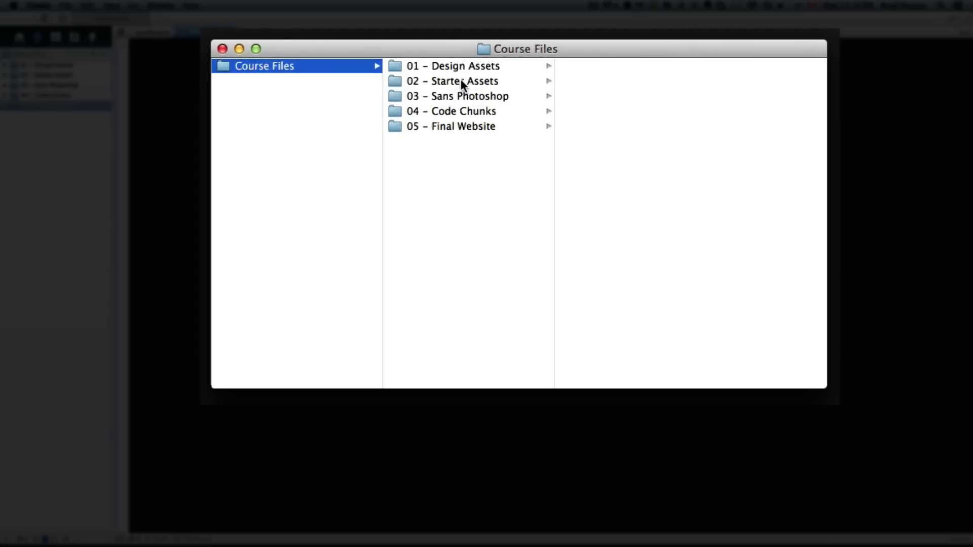
left_click(463, 80)
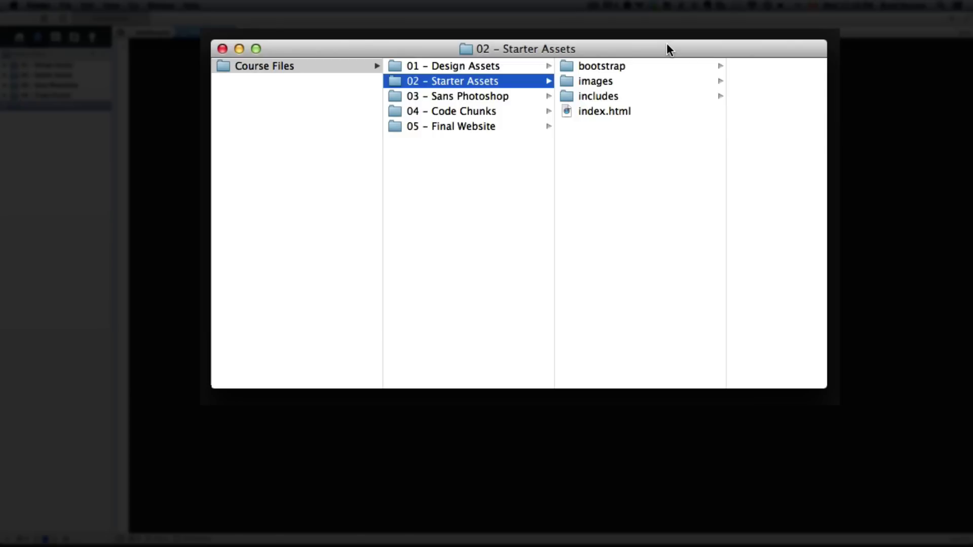
left_click(639, 68)
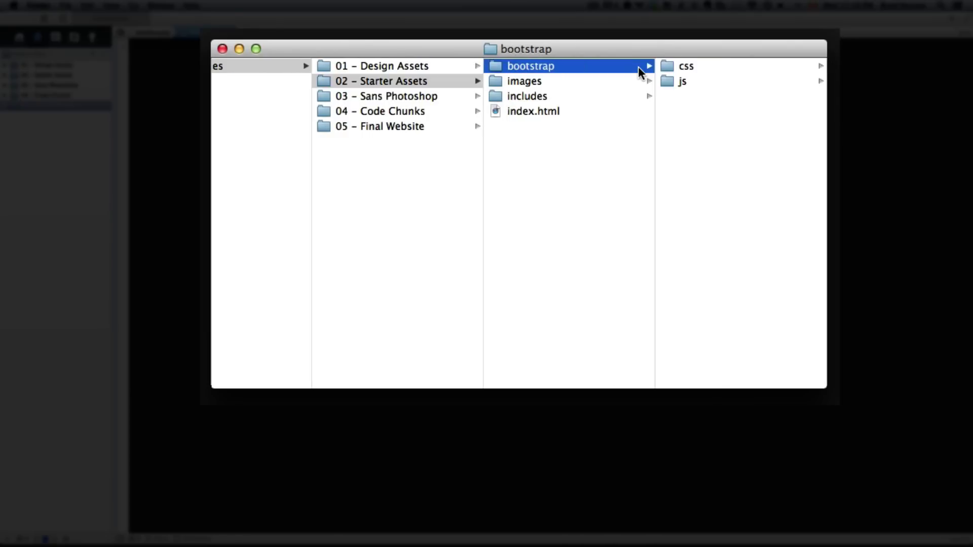
left_click(694, 69)
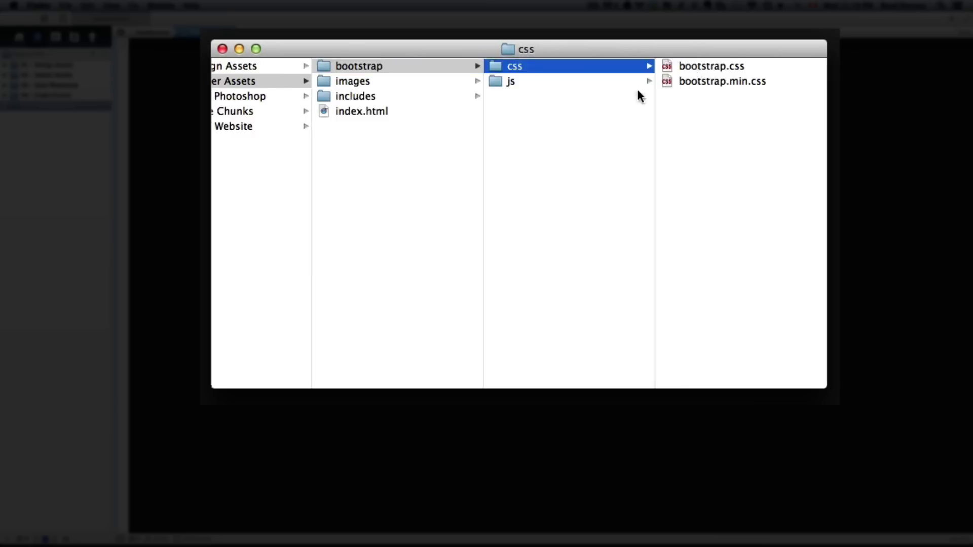
left_click(552, 82)
Preview logo.png, item_webhosting101.jpg and item_psd2html5.jpg in the images folder.
left_click(382, 80)
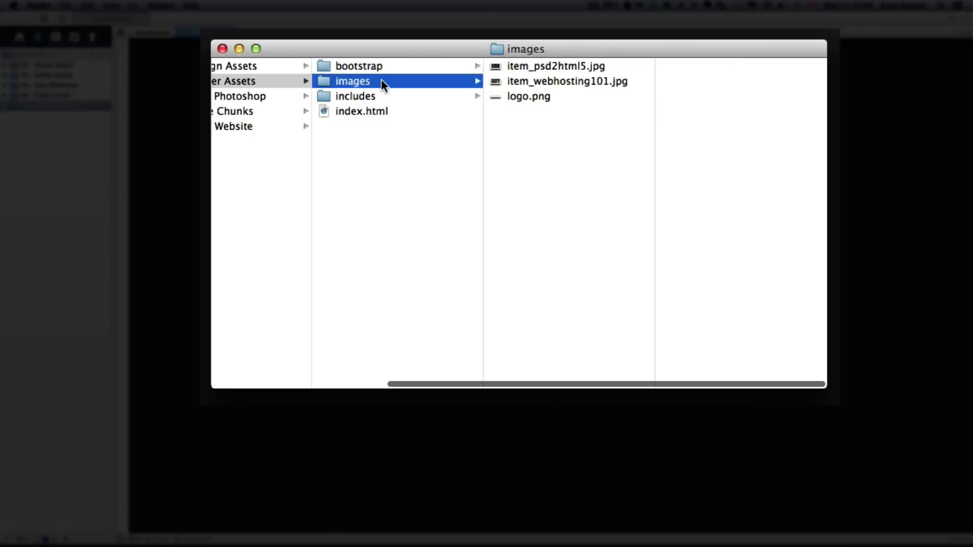
left_click(538, 96)
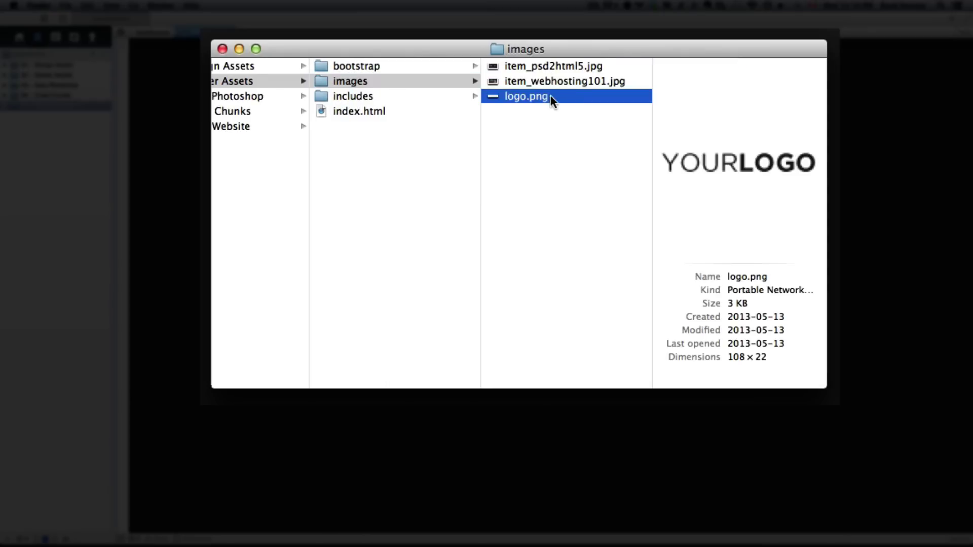
left_click(562, 81)
left_click(585, 66)
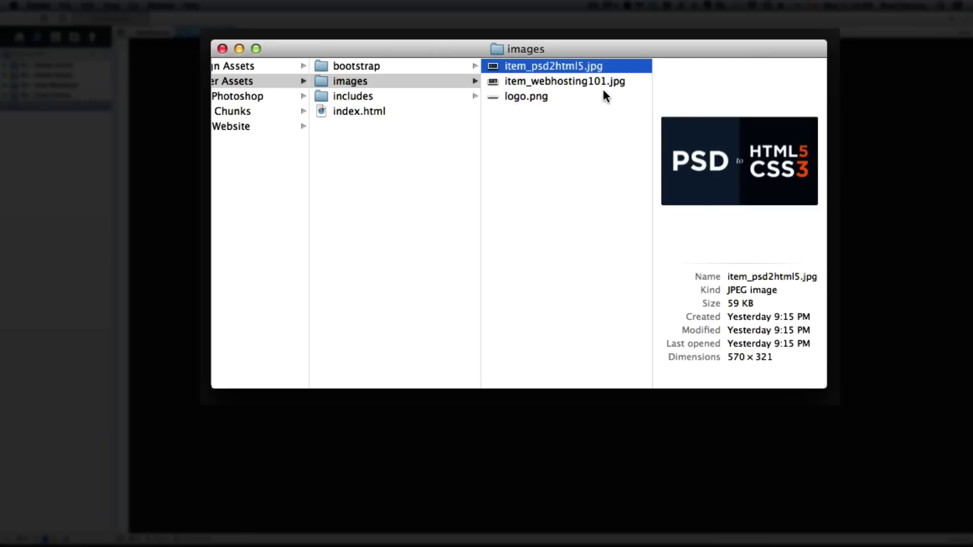
scroll(582, 126, "left", 2)
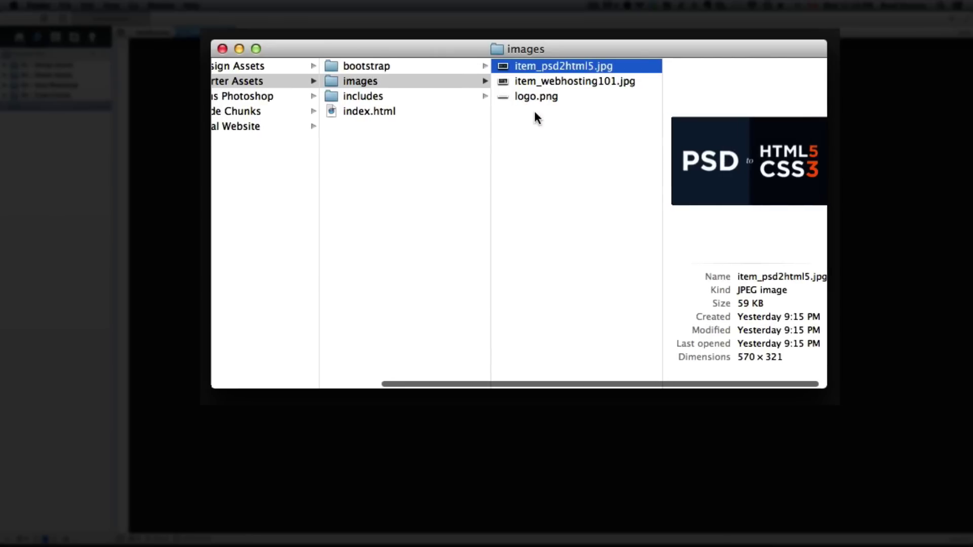
scroll(582, 180, "left", 5)
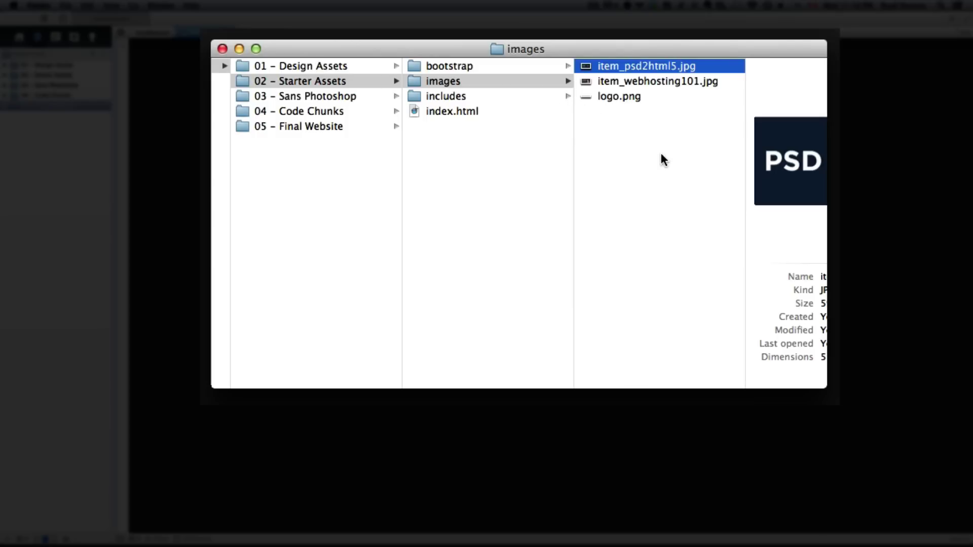
Check 03 – Sans Photoshop, then browse Starter Assets' includes css, fonts and js folders.
left_click(643, 160)
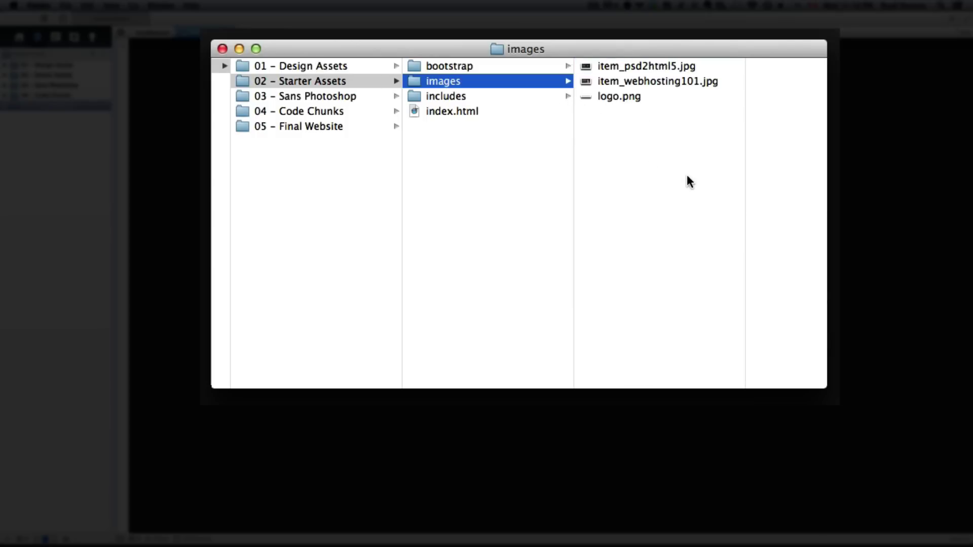
left_click(327, 97)
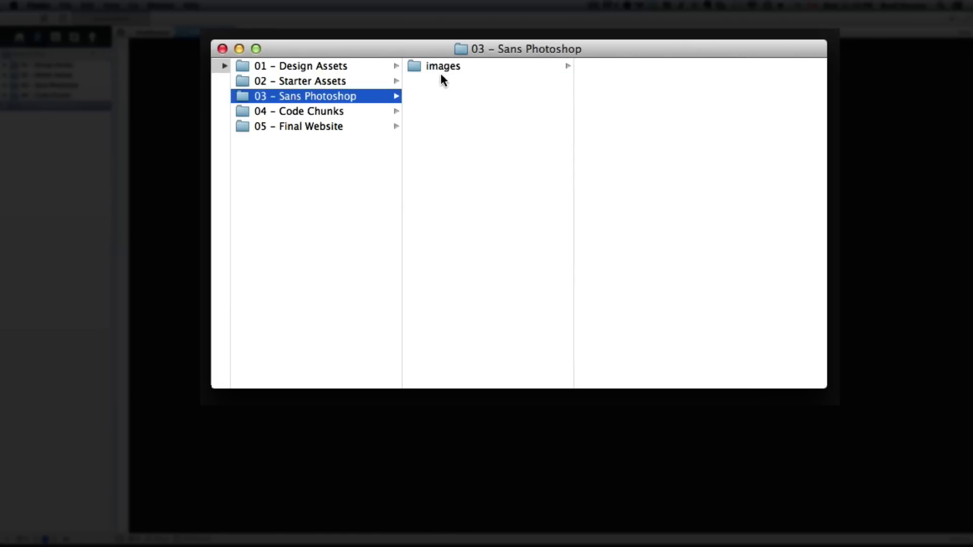
left_click(306, 81)
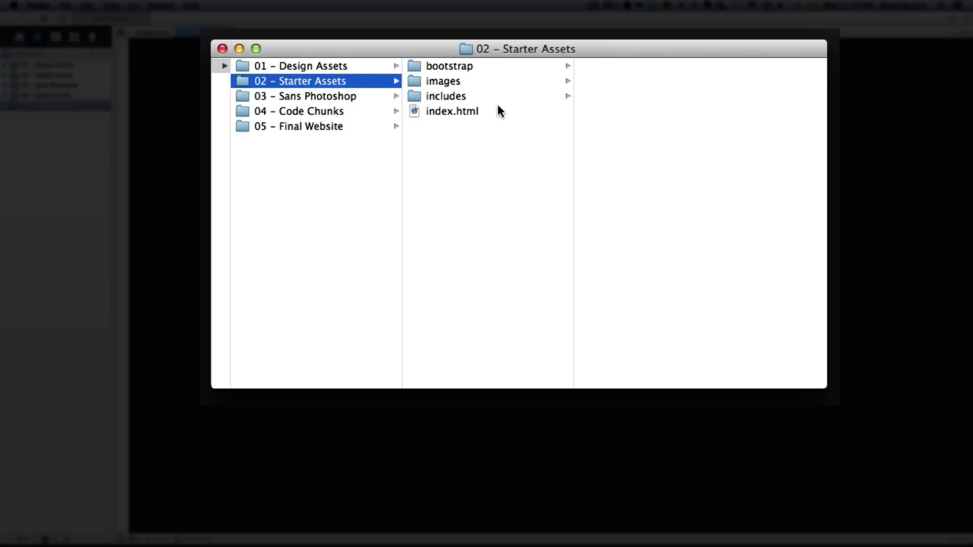
left_click(470, 96)
left_click(621, 69)
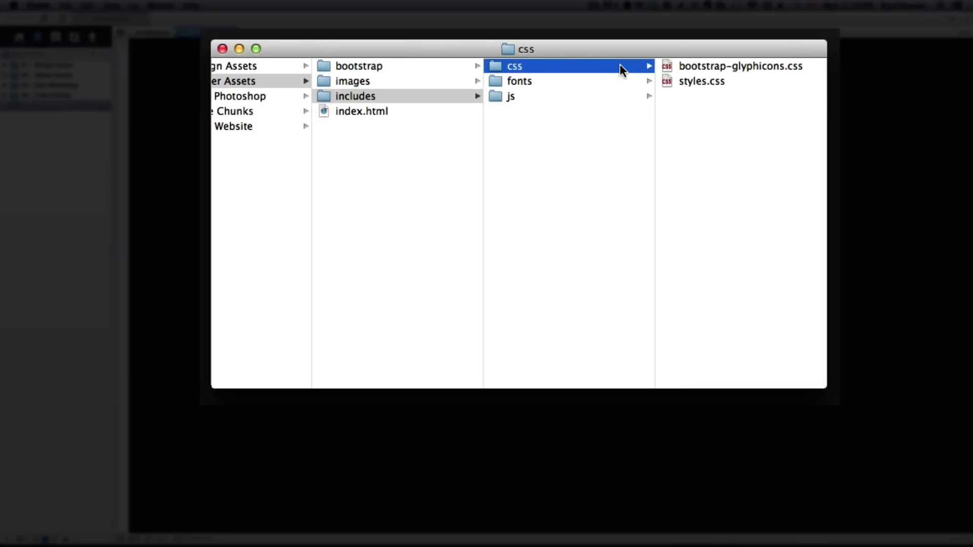
left_click(514, 82)
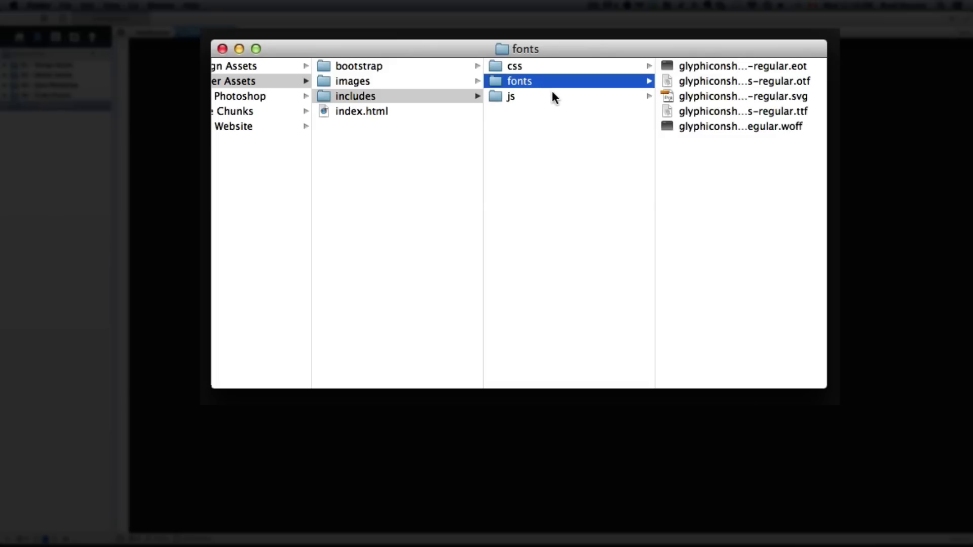
left_click(534, 96)
Open styles.css from 02 – Starter Assets > includes > css in Coda.
left_click(554, 163)
left_click(551, 68)
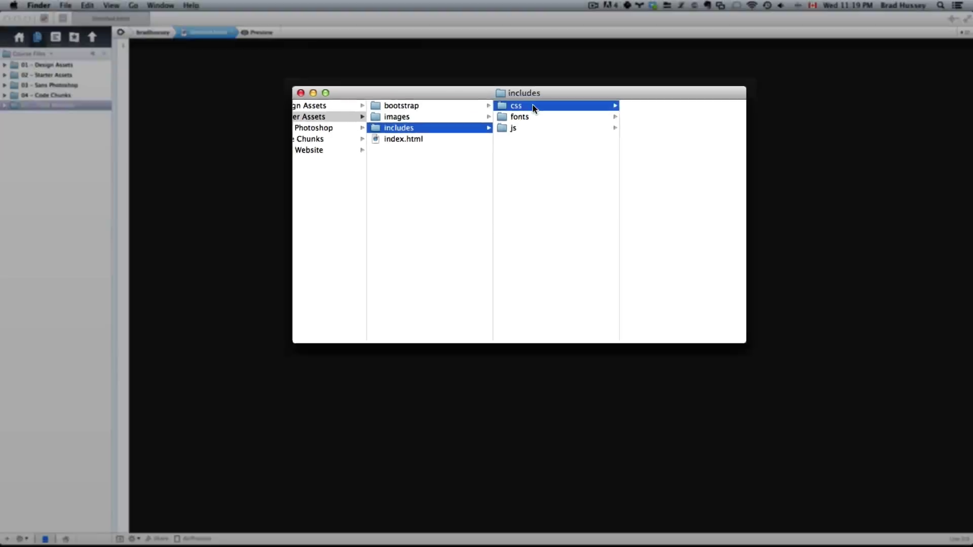
left_click(58, 140)
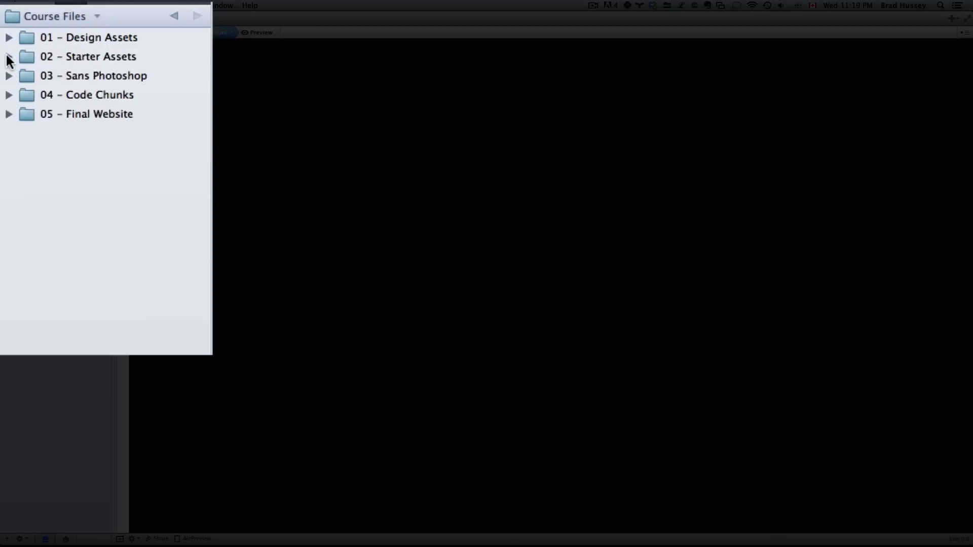
left_click(5, 76)
left_click(23, 115)
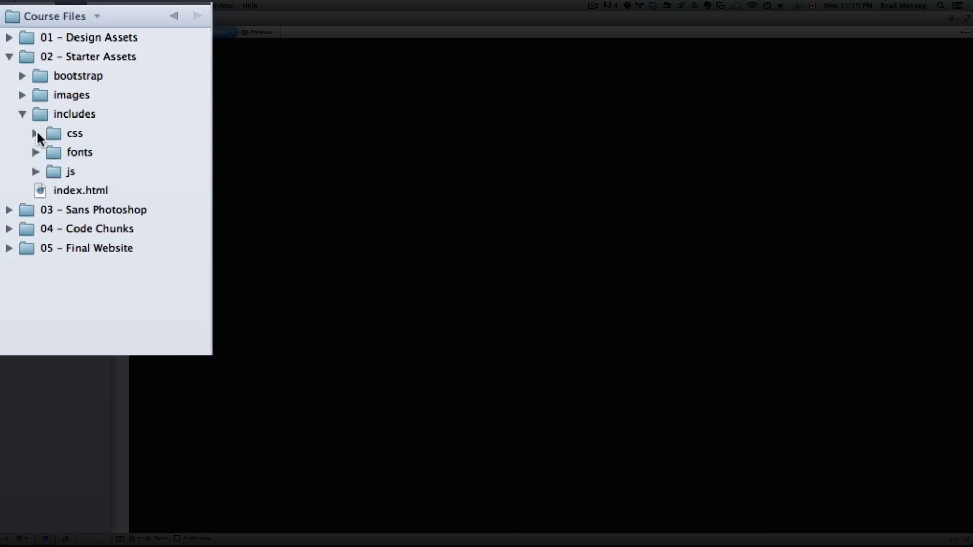
left_click(36, 133)
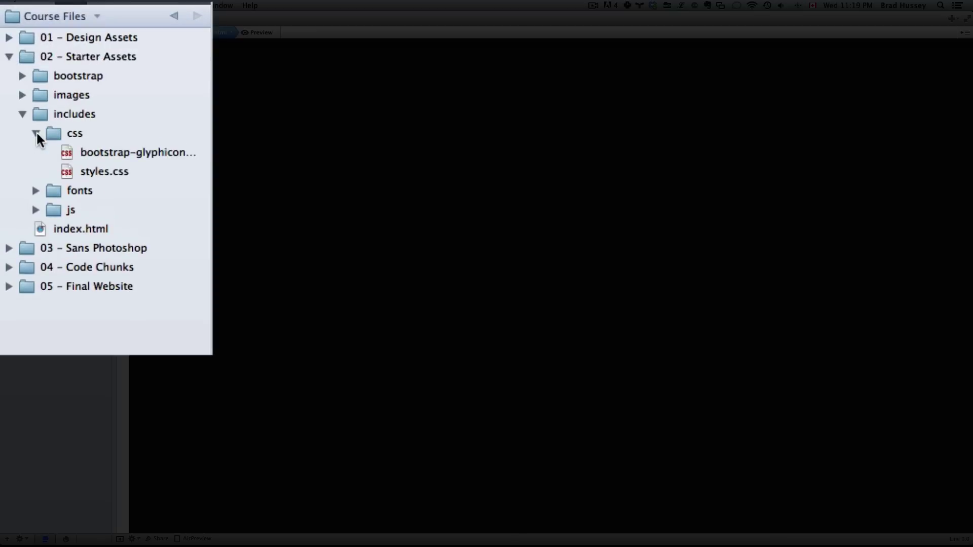
left_click(62, 168)
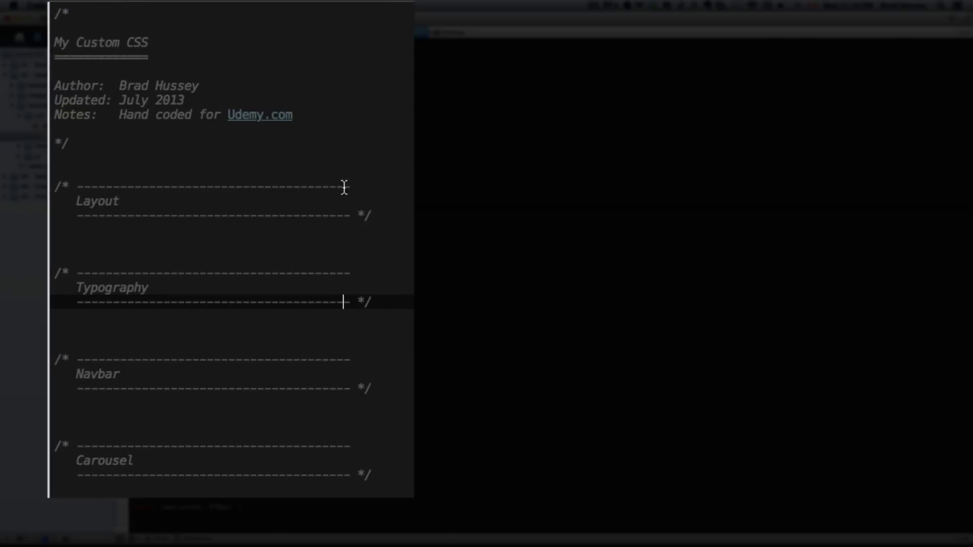
Point out the empty Layout, Typography, Navbar and Carousel sections and the Media Queries heading.
left_click(187, 235)
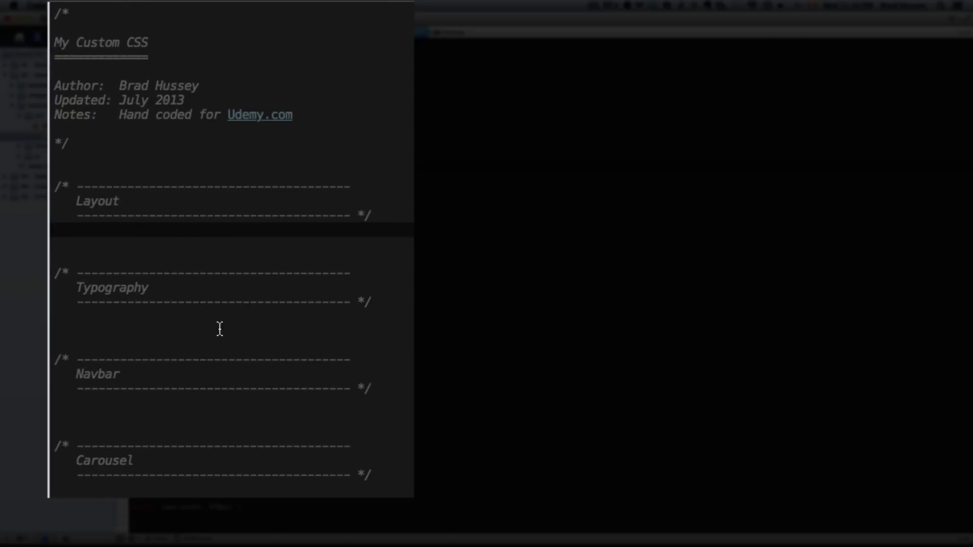
left_click_drag(72, 190, 160, 221)
left_click(161, 221)
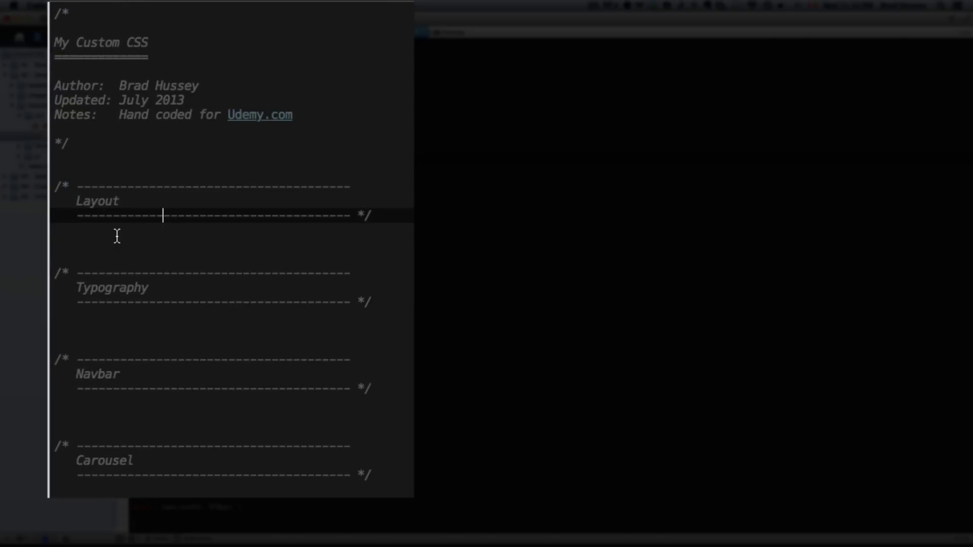
left_click(116, 234)
left_click(103, 317)
left_click(107, 403)
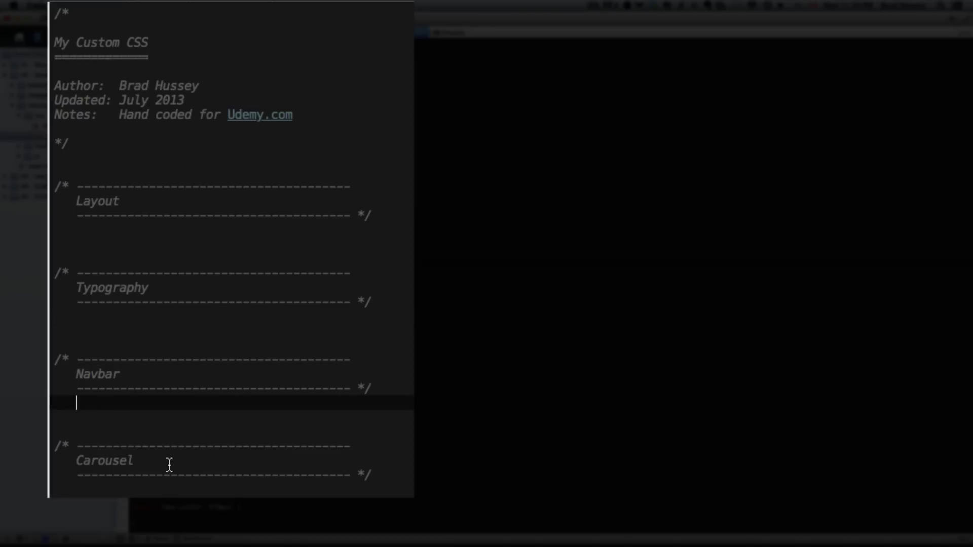
left_click(126, 475)
left_click(123, 490)
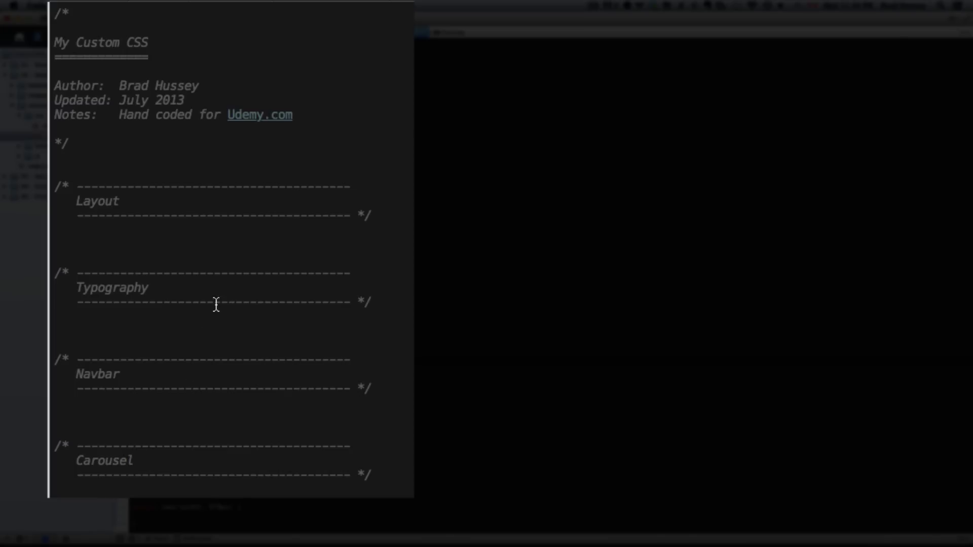
scroll(406, 285, "down", 3)
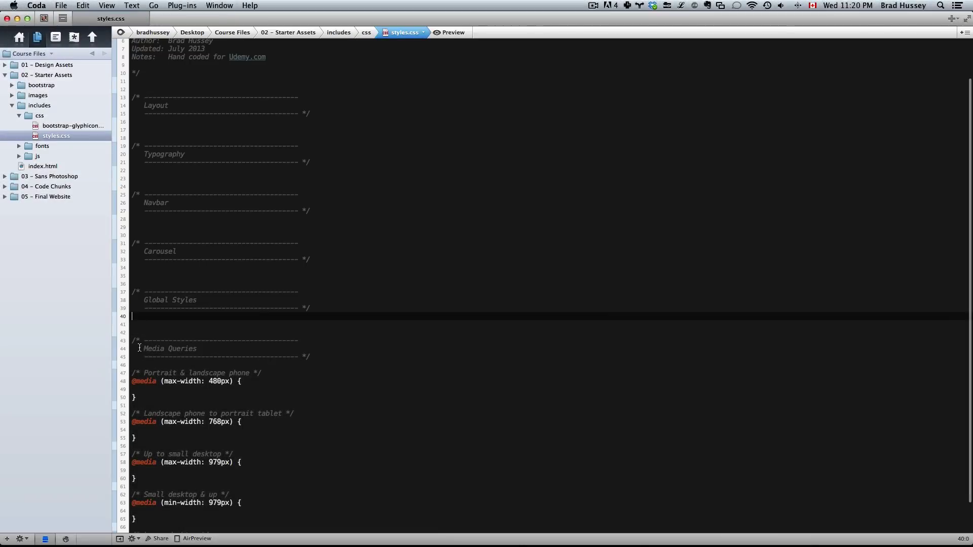
left_click_drag(134, 341, 152, 517)
Highlight the tablet, small desktop and small-desktop-and-up media query blocks.
left_click(134, 398)
left_click(135, 431)
left_click(147, 479)
left_click(152, 517)
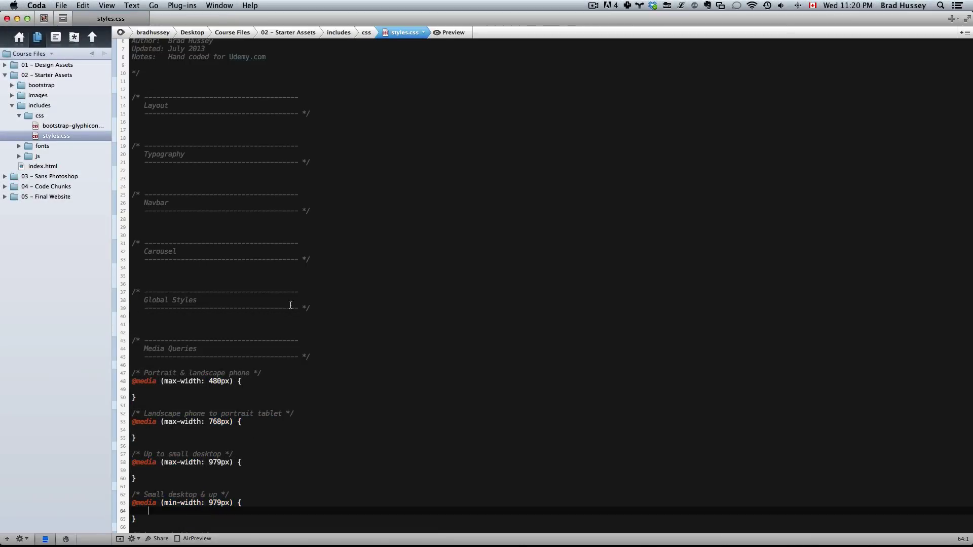
Select bootstrap-glyphicons.css and expand the fonts folder, widening the file list.
left_click(39, 127)
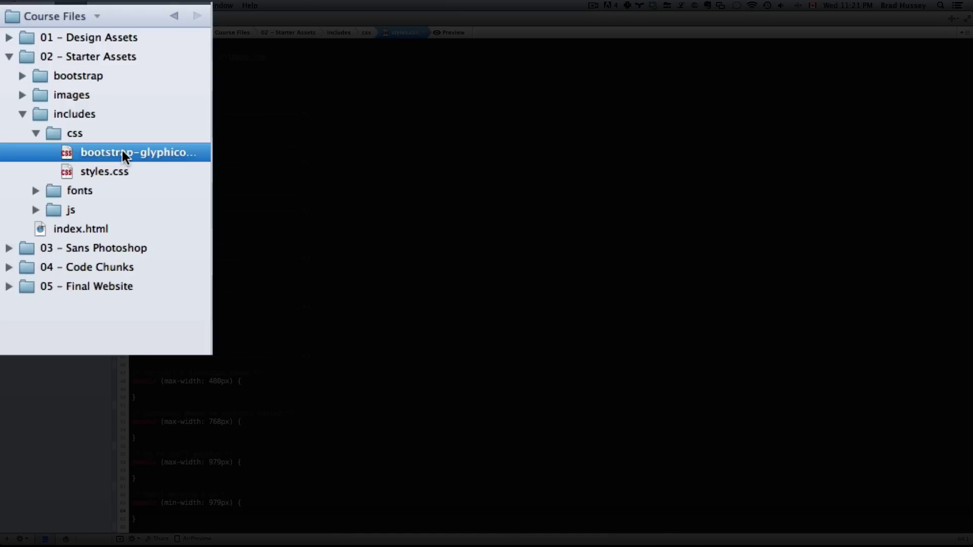
left_click(36, 191)
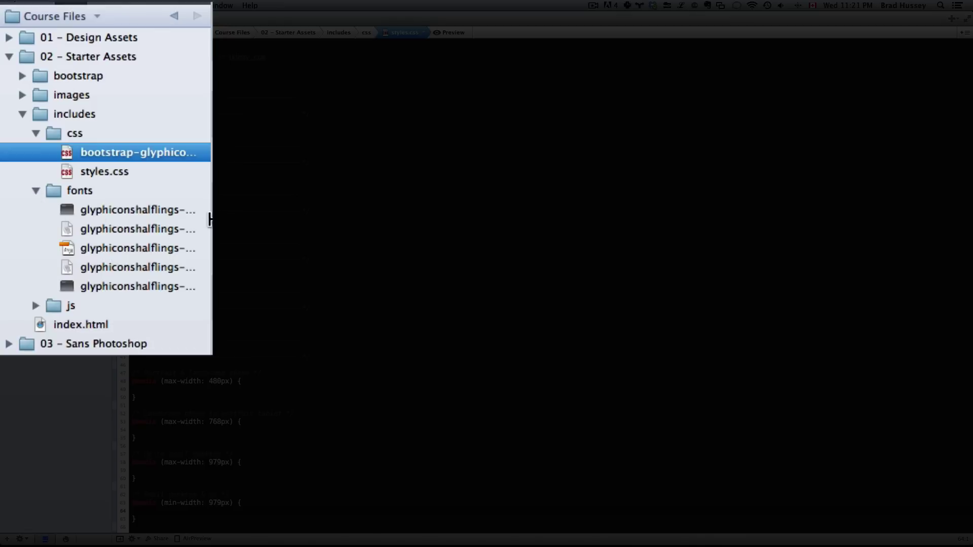
left_click_drag(210, 219, 242, 219)
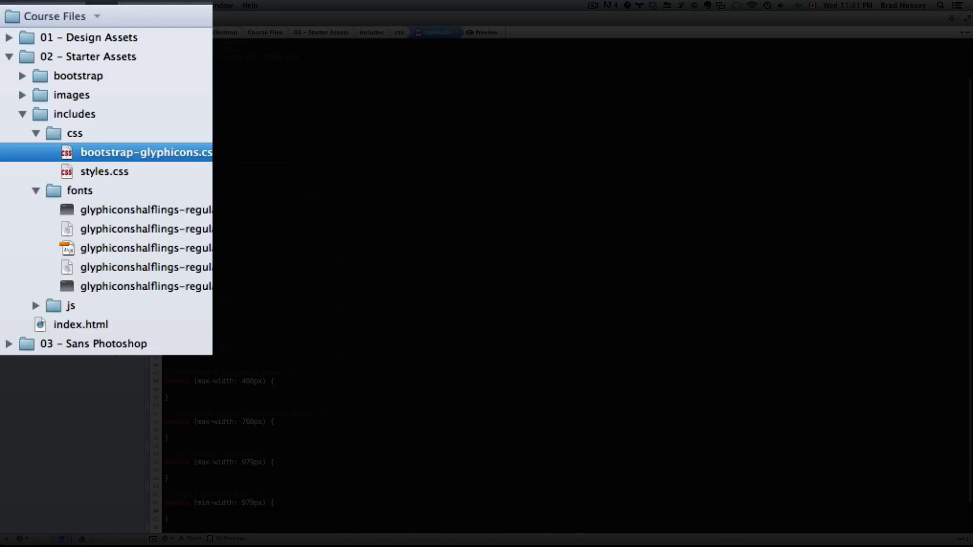
Switch to Safari and open then close the site's My Account dropdown.
key("super+Tab")
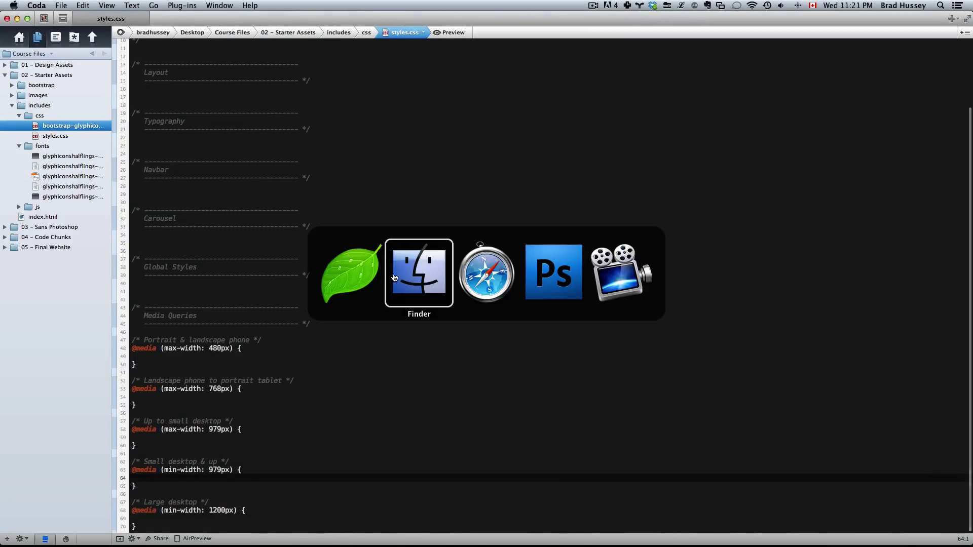
key("super+Tab")
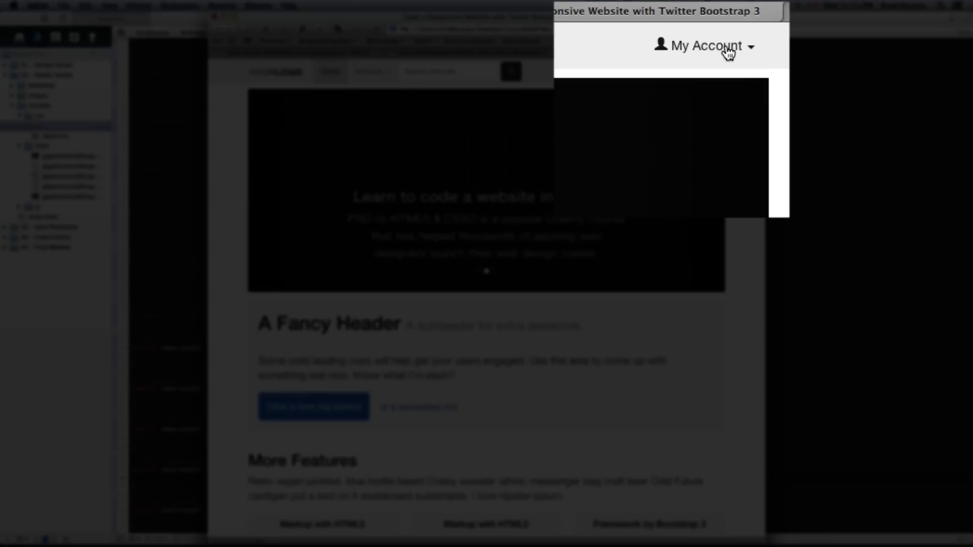
left_click(728, 50)
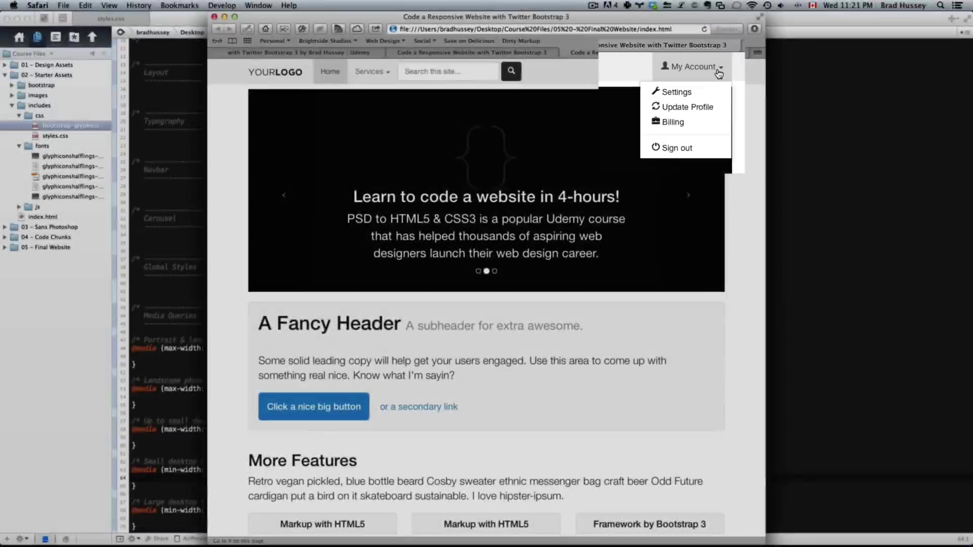
left_click(719, 73)
Scroll the demo page down to the footer and back up.
scroll(725, 135, "down", 10)
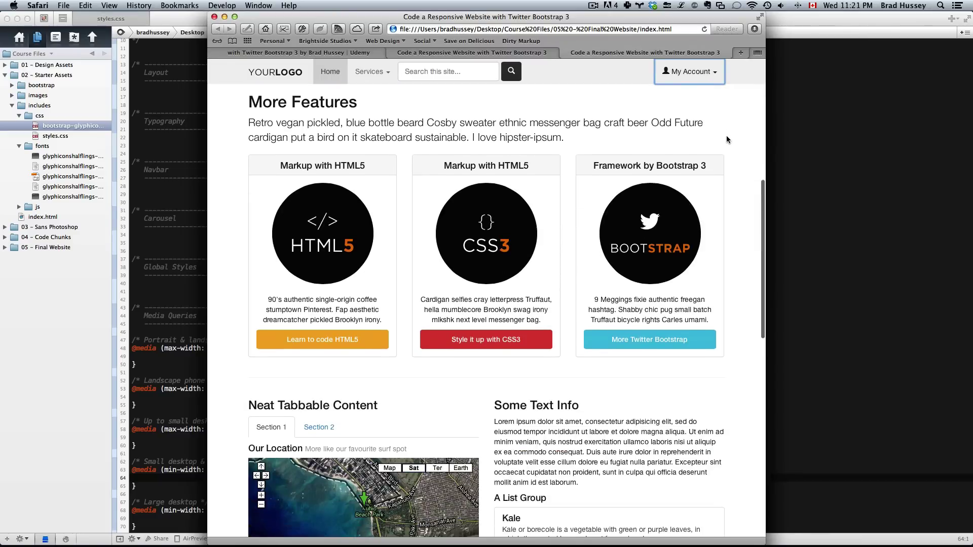
scroll(726, 136, "down", 15)
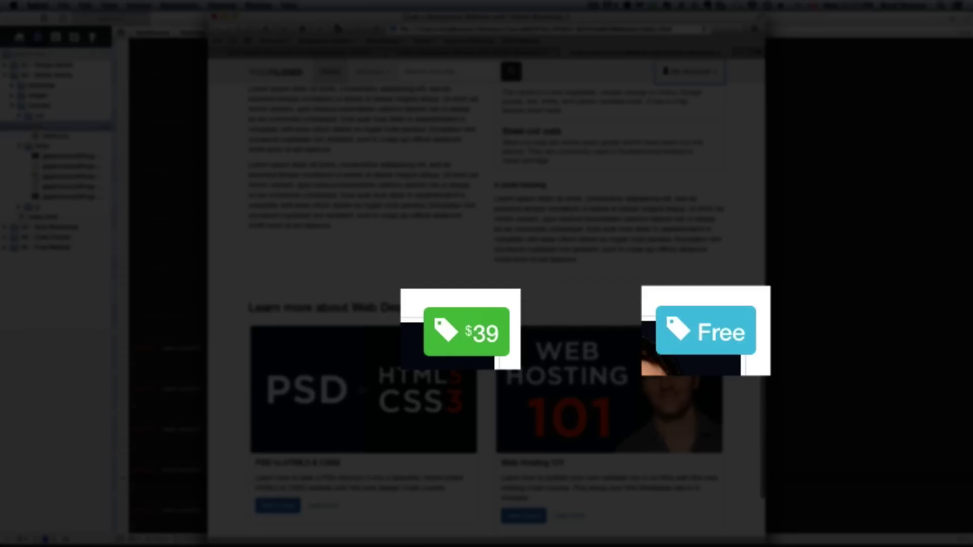
scroll(693, 456, "down", 5)
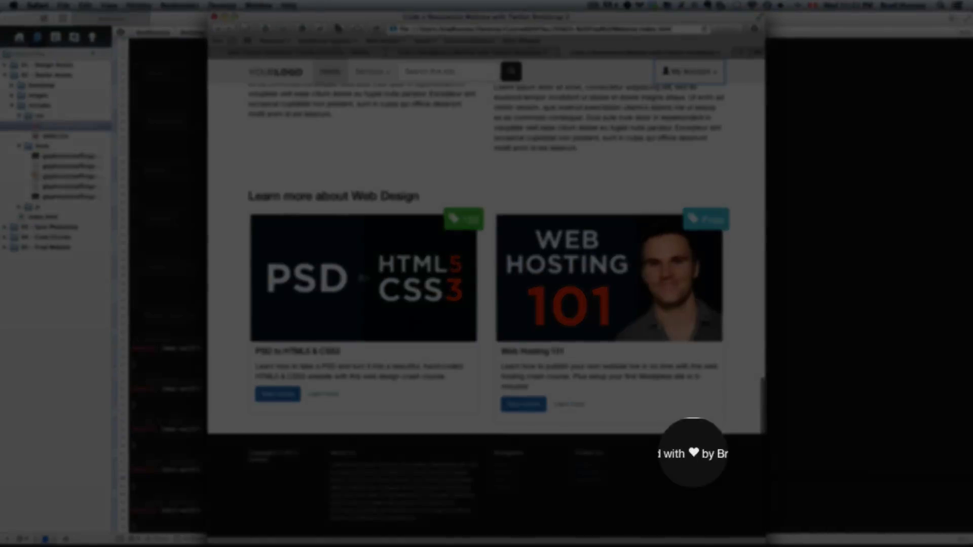
scroll(717, 141, "up", 20)
left_click(738, 121)
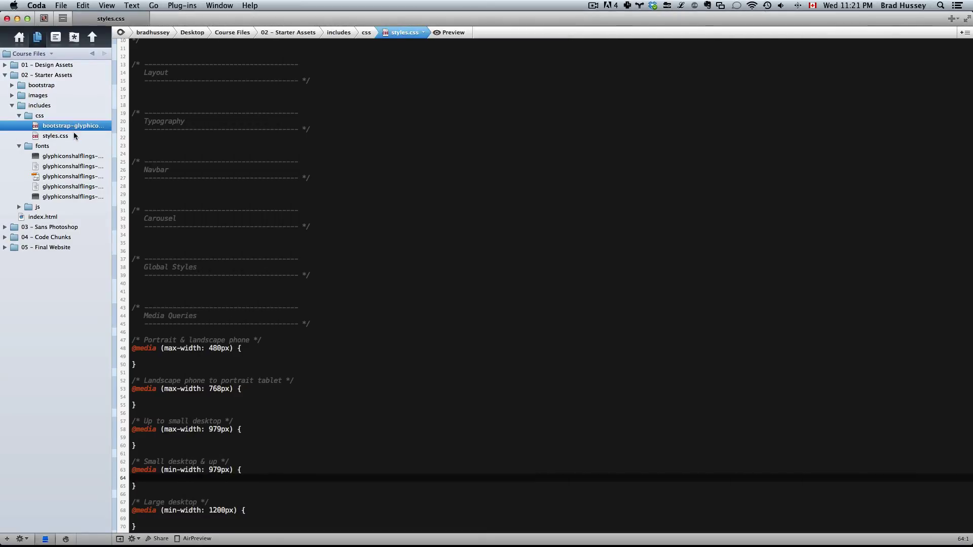
Collapse css and fonts, expand js, and select jquery-1.8.2.min.js and modernizr-2.6.2.min.js.
left_click(74, 130)
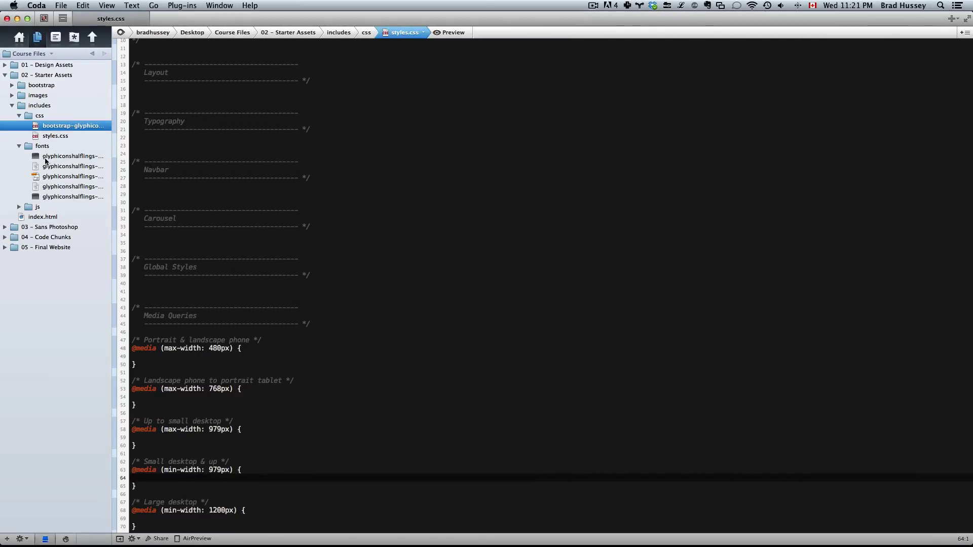
left_click(19, 116)
left_click(19, 126)
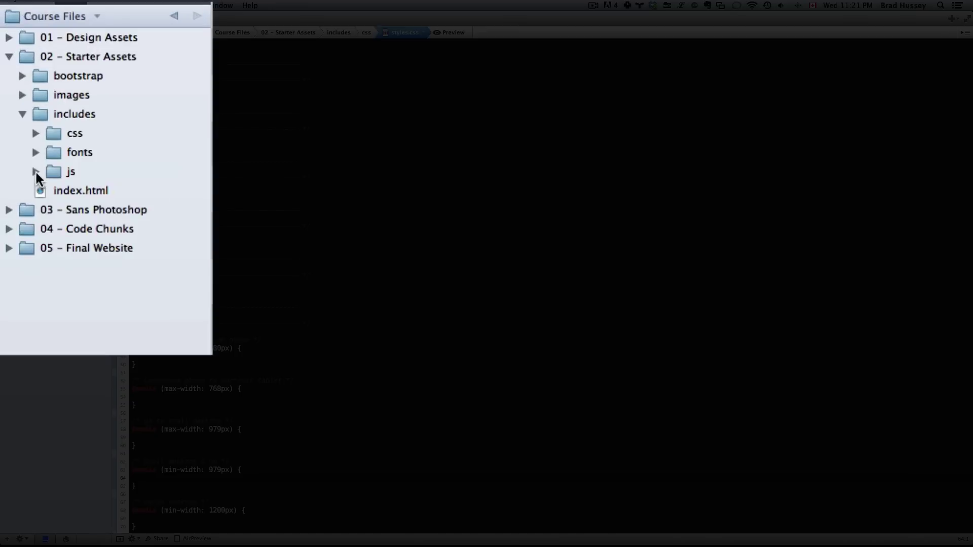
left_click(35, 172)
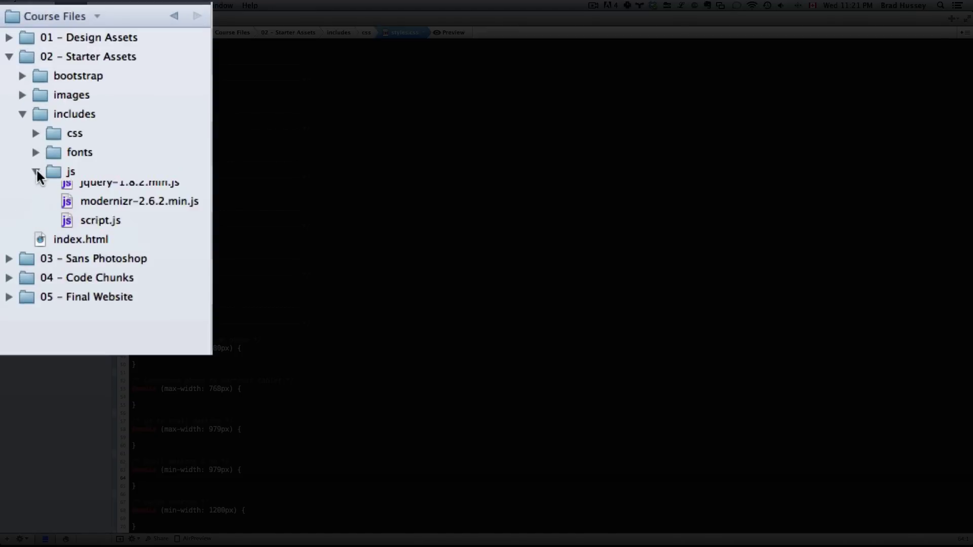
left_click(115, 192)
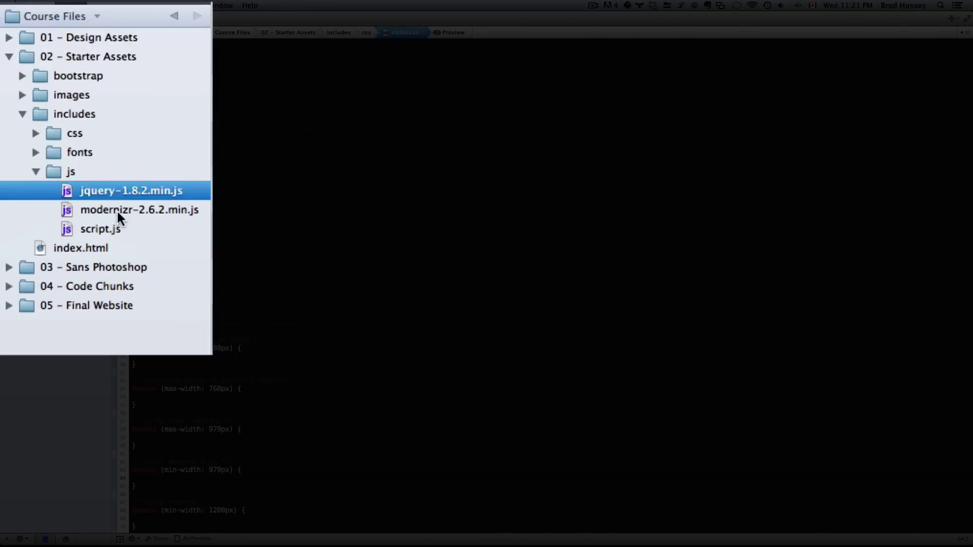
left_click(118, 210)
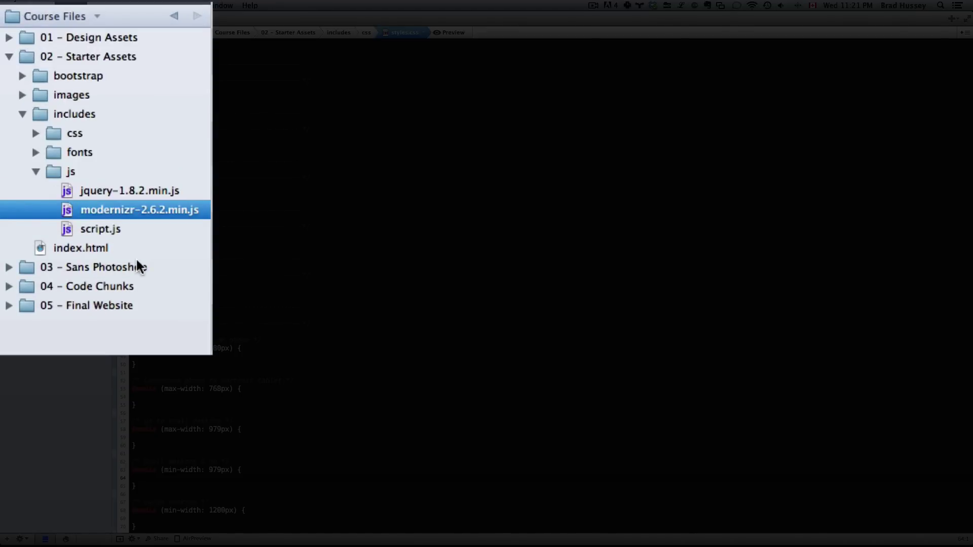
left_click(98, 191, "shift")
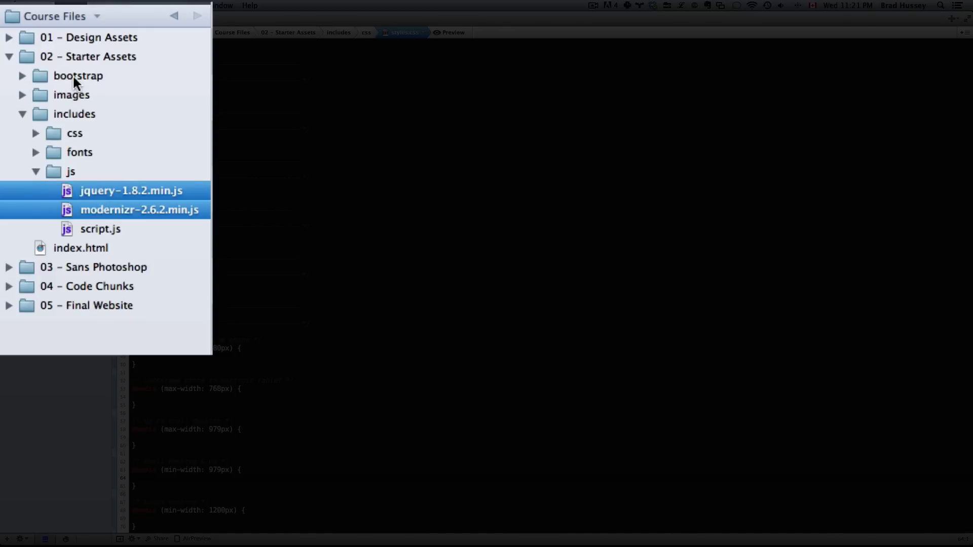
left_click(100, 247)
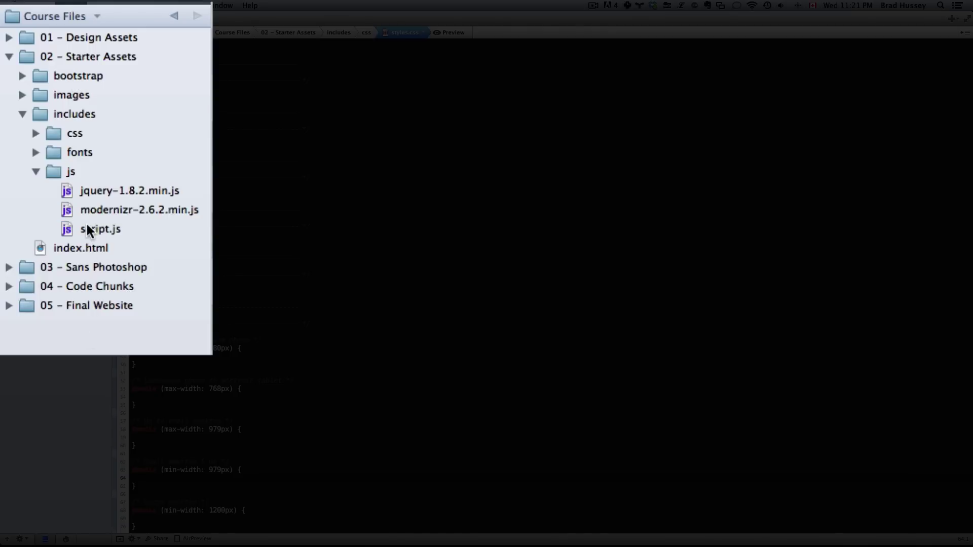
Open script.js in the editor and then close it.
left_click(87, 228)
double_click(86, 228)
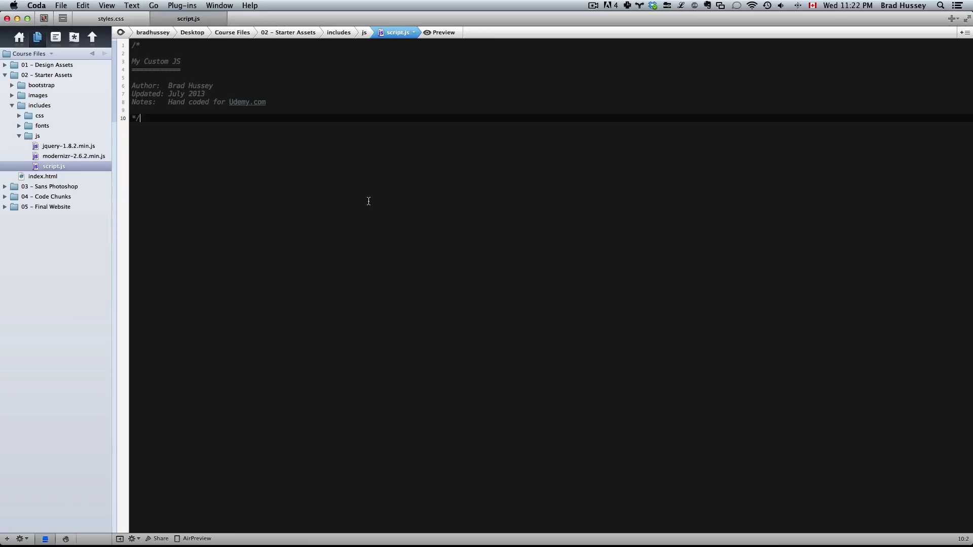
left_click(155, 20)
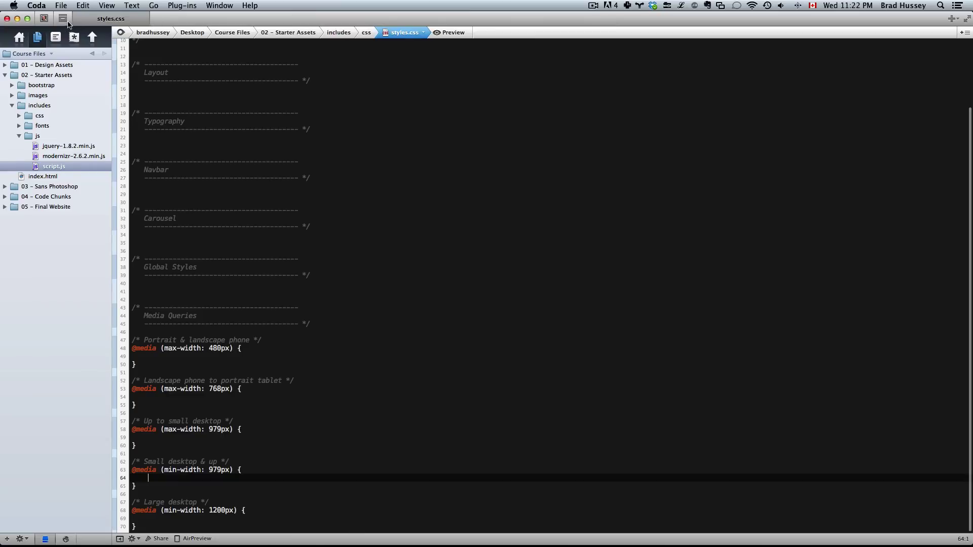
Open index.html and highlight its head section and bottom JavaScript block.
double_click(55, 176)
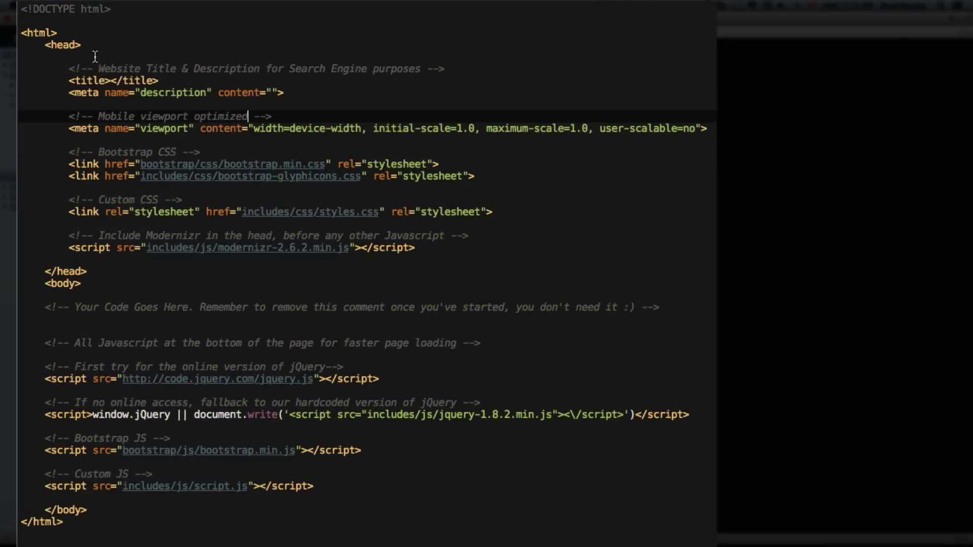
left_click_drag(42, 47, 93, 272)
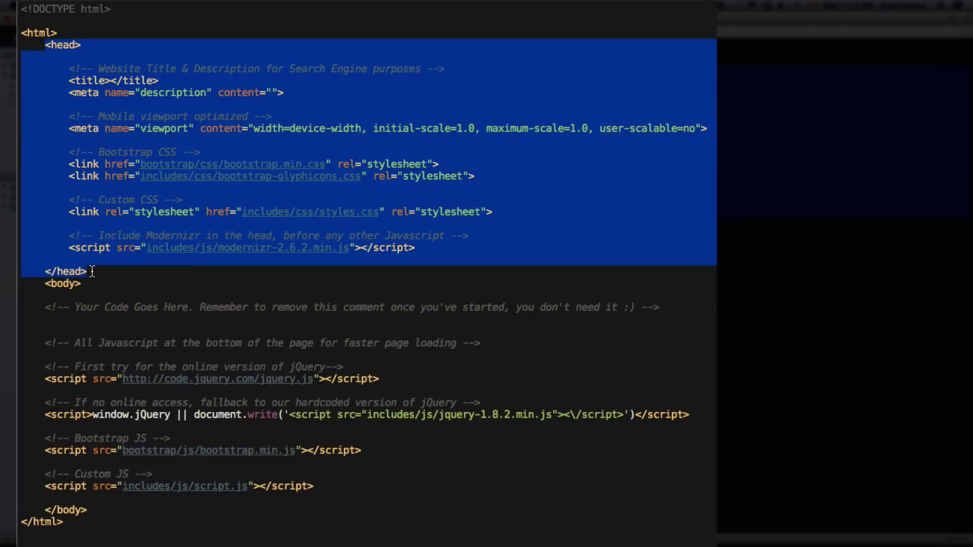
left_click(105, 272)
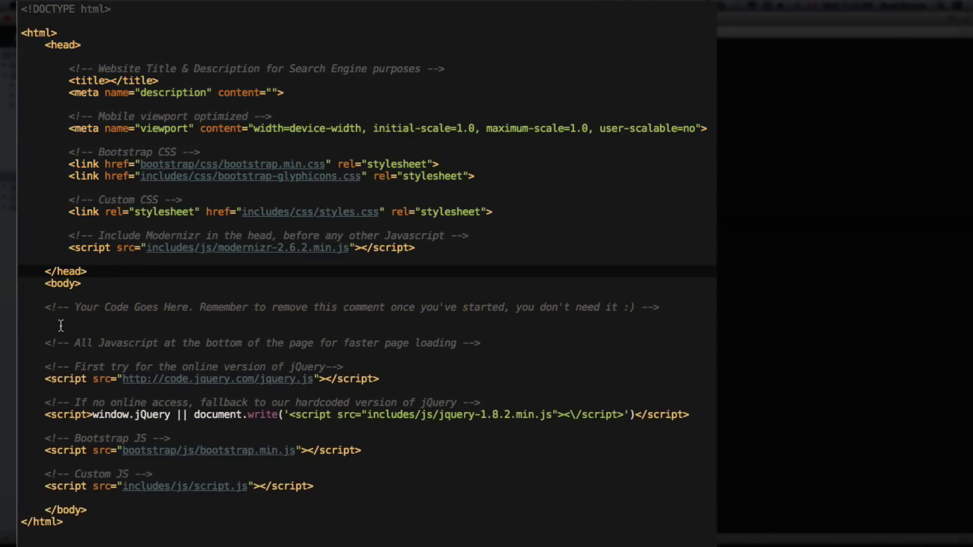
left_click_drag(61, 325, 228, 515)
left_click(228, 512)
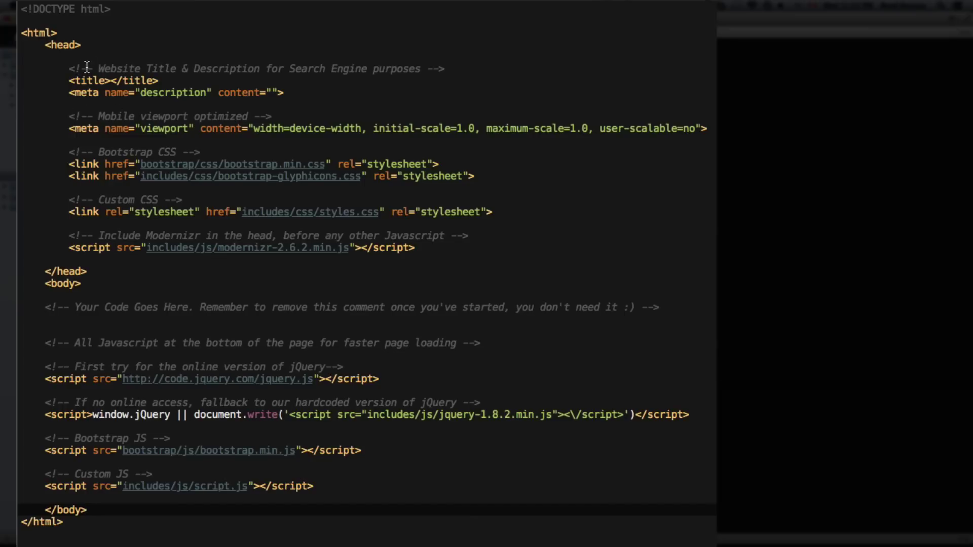
Highlight the title/description, mobile viewport and Bootstrap CSS comments and links.
left_click_drag(69, 69, 287, 93)
left_click(289, 116)
left_click_drag(75, 116, 202, 129)
left_click(202, 129)
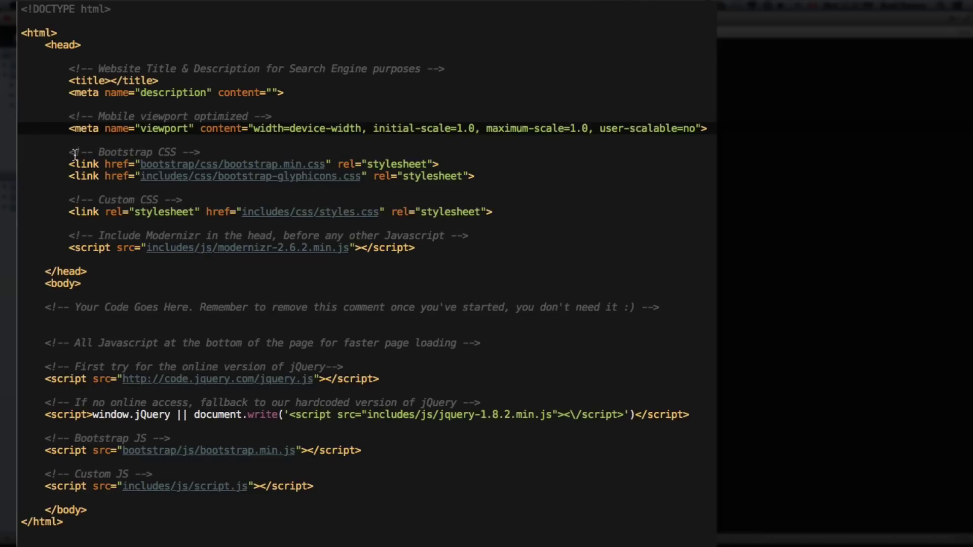
left_click_drag(75, 153, 475, 176)
left_click(496, 176)
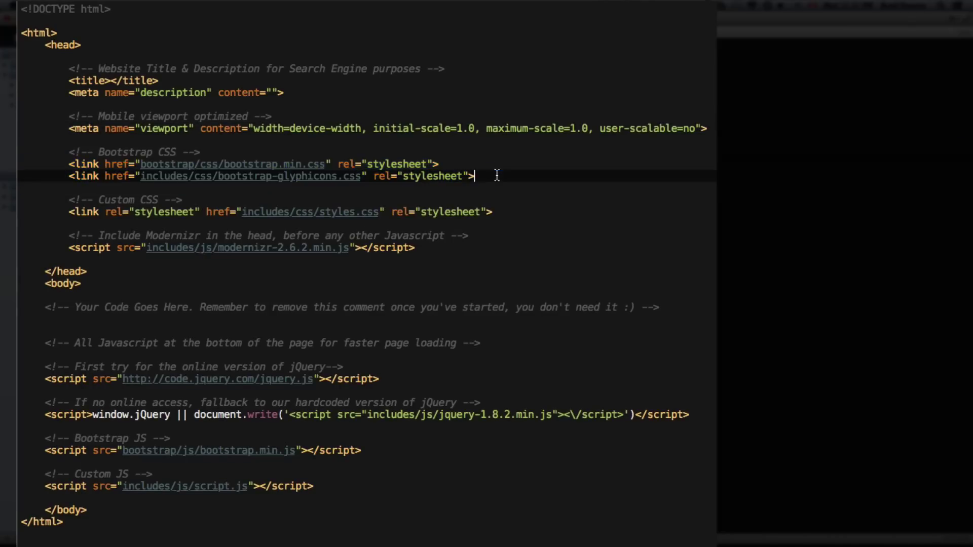
Highlight the bootstrap.min path, glyphicons file and Custom CSS link, then view styles.css.
left_click_drag(194, 164, 301, 164)
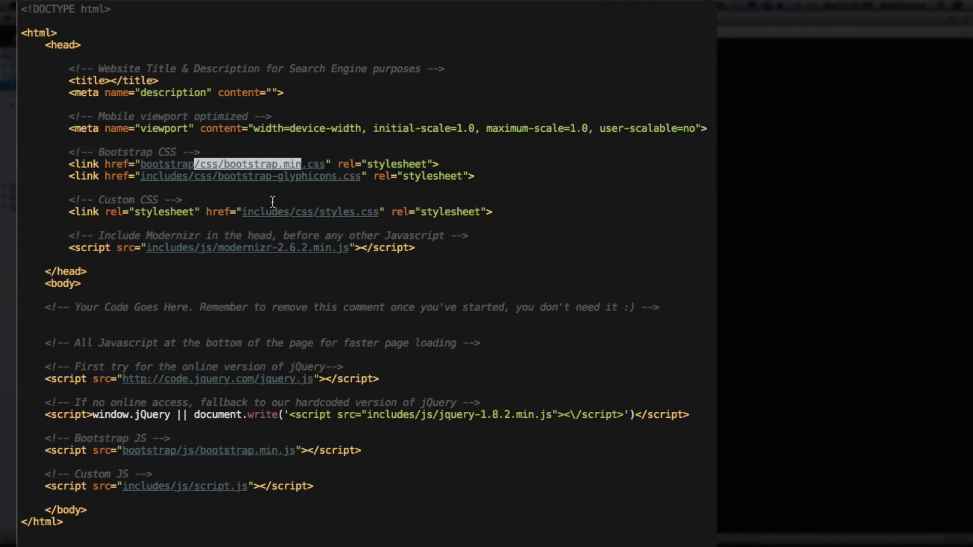
left_click_drag(229, 177, 337, 180)
left_click(337, 180)
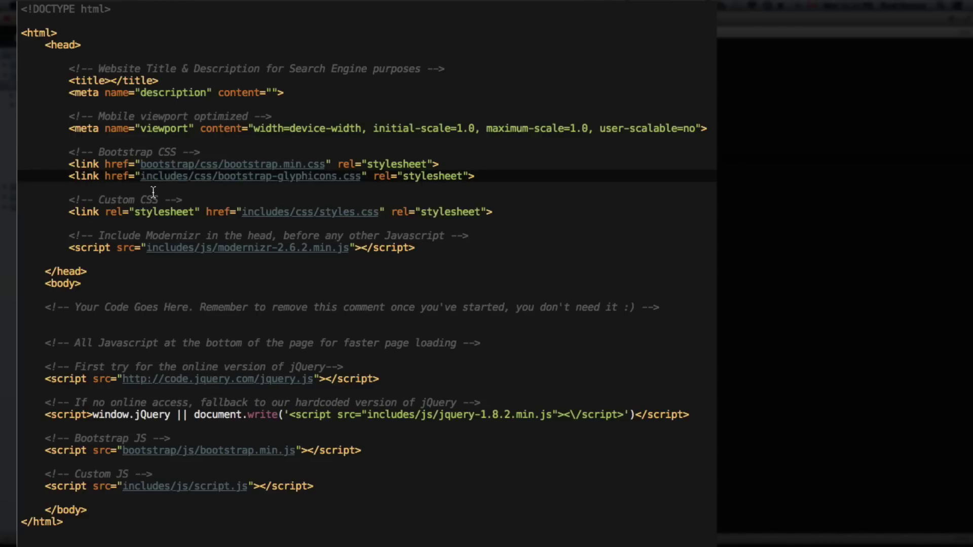
left_click_drag(71, 199, 296, 212)
left_click(296, 212)
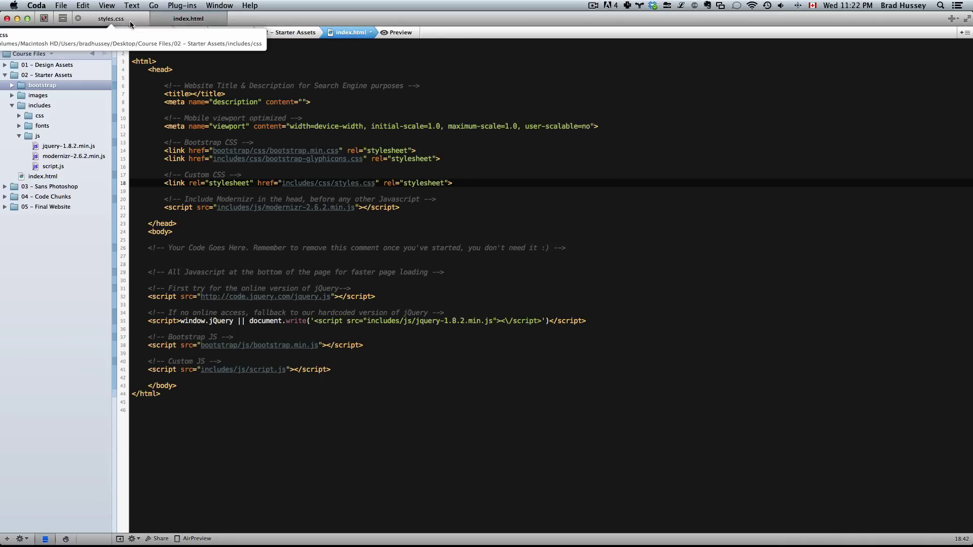
left_click(130, 20)
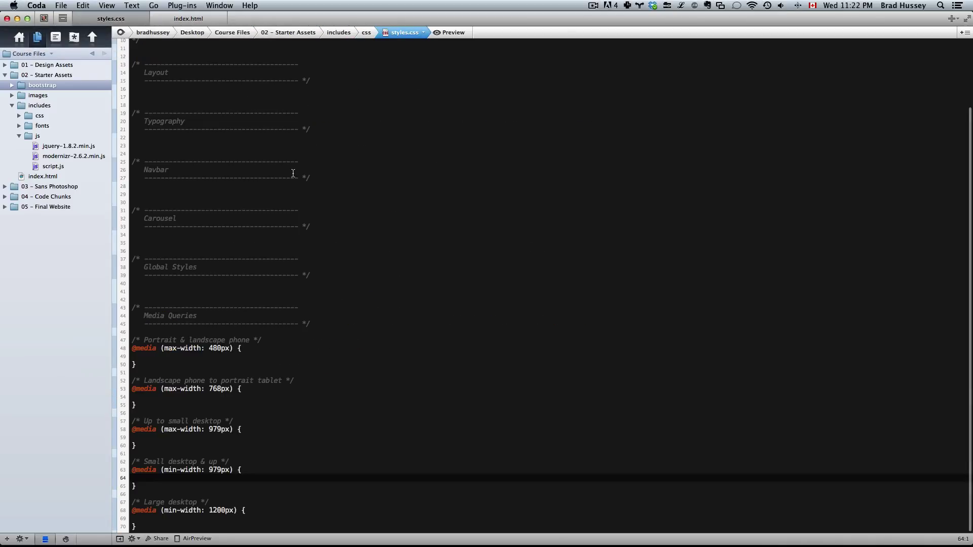
scroll(188, 43, "up", 10)
left_click(188, 19)
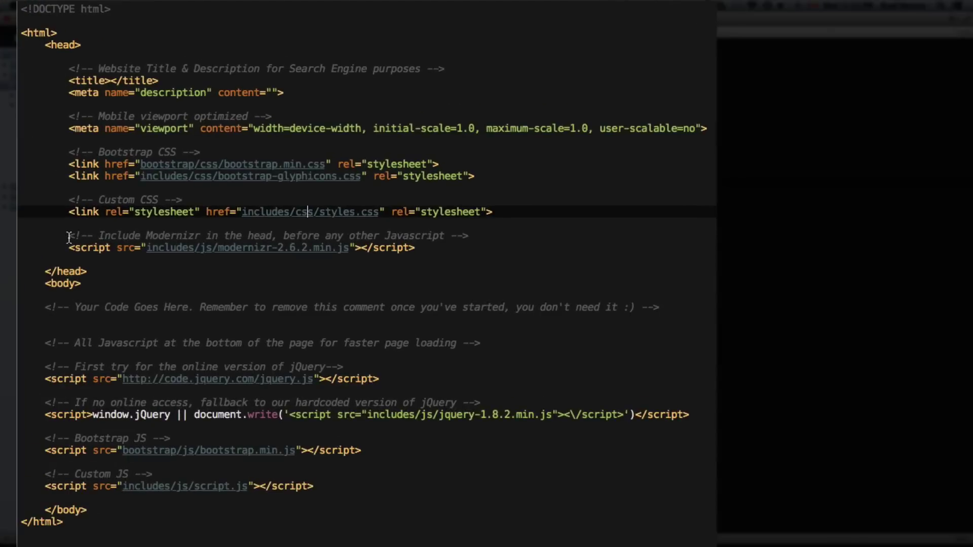
left_click_drag(68, 238, 434, 248)
left_click(432, 247)
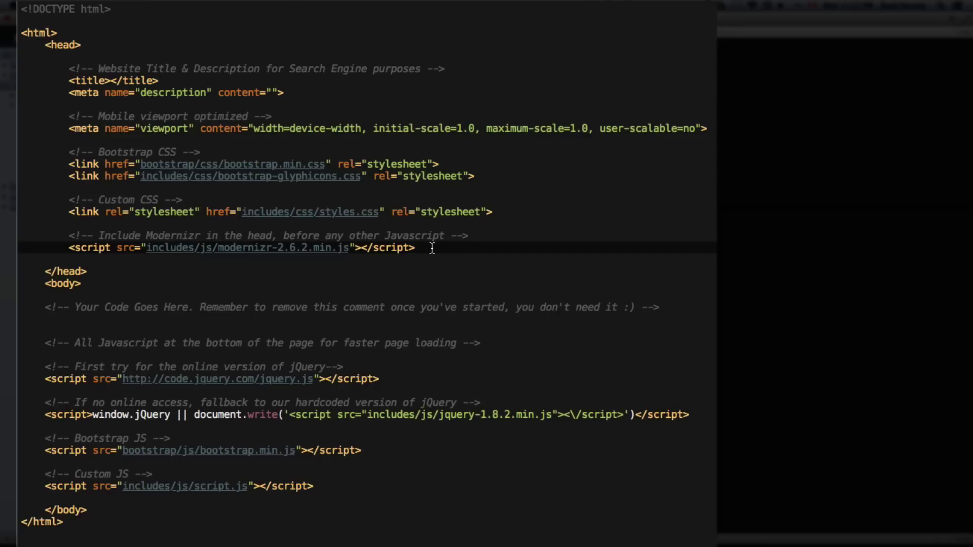
left_click_drag(431, 248, 69, 237)
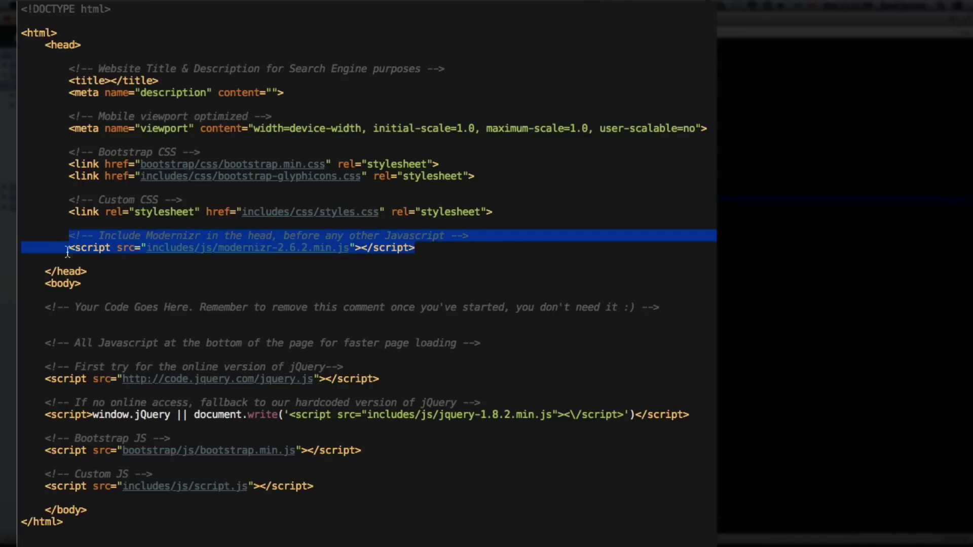
left_click(75, 271)
left_click_drag(49, 297, 691, 307)
left_click(691, 306)
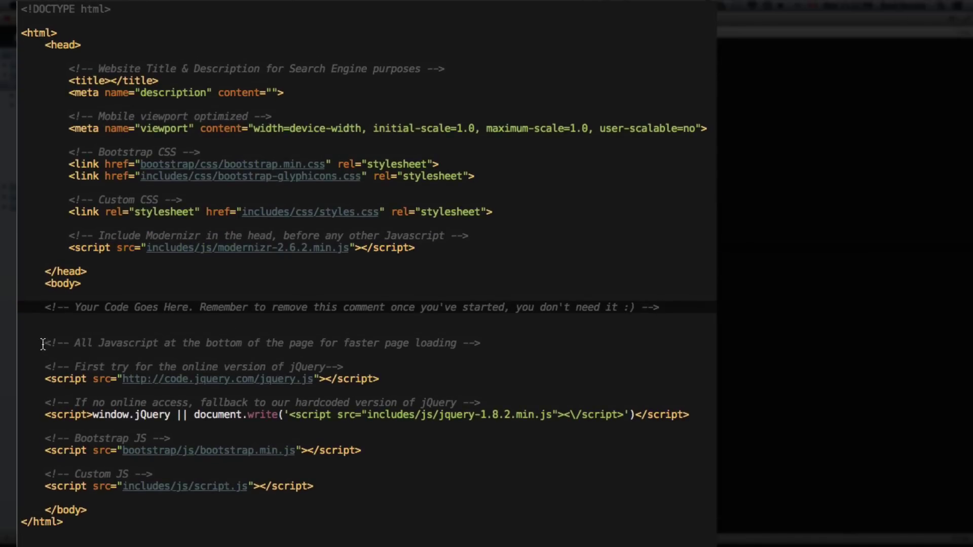
left_click_drag(45, 344, 339, 488)
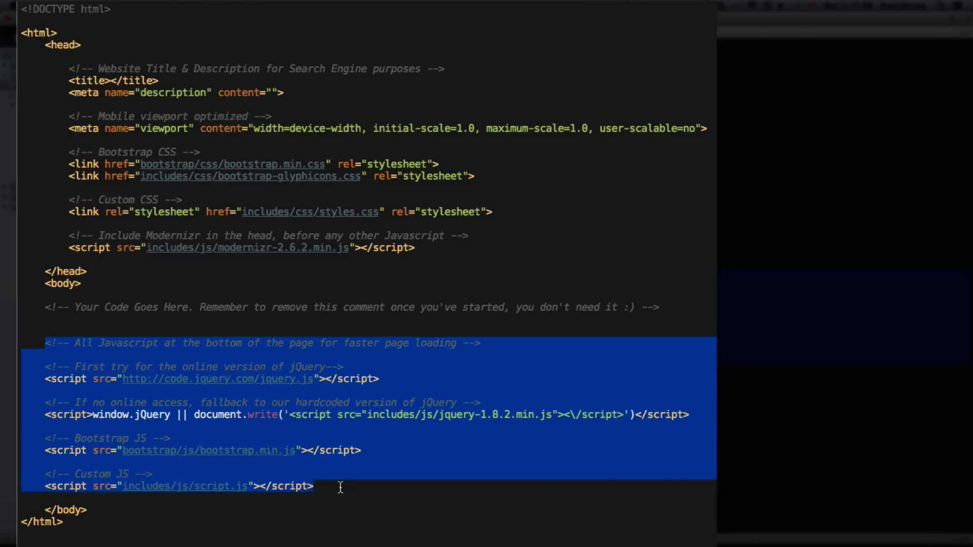
left_click(344, 366)
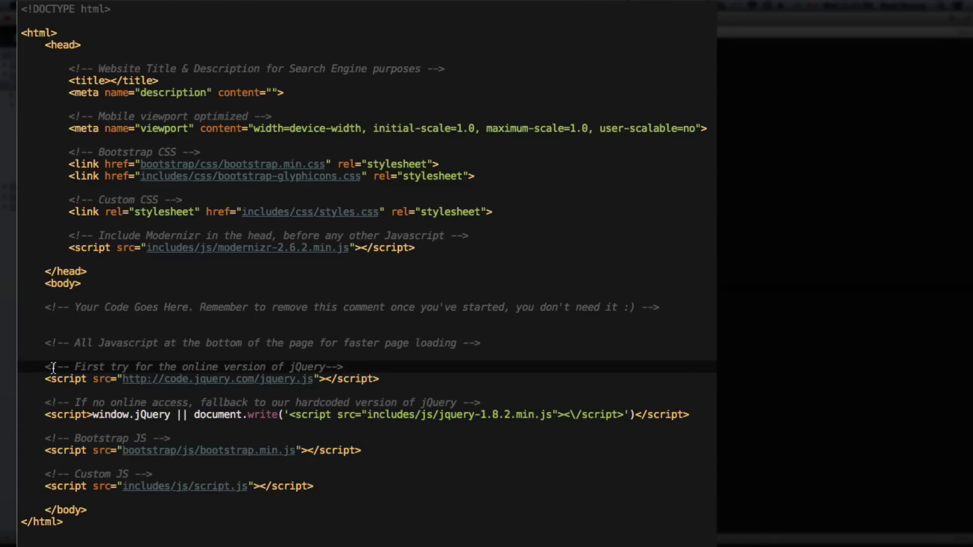
left_click_drag(45, 367, 386, 376)
left_click(393, 377)
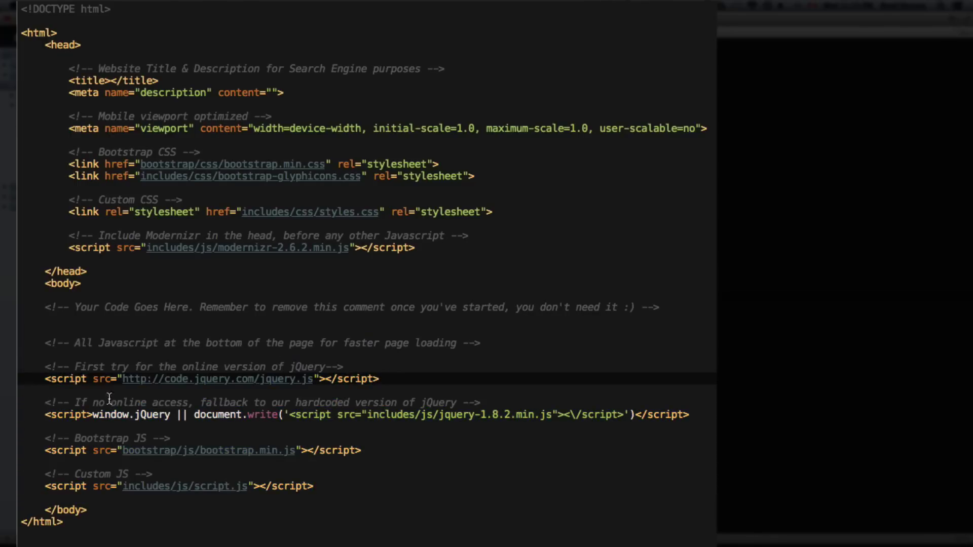
left_click_drag(45, 402, 692, 415)
left_click(692, 414)
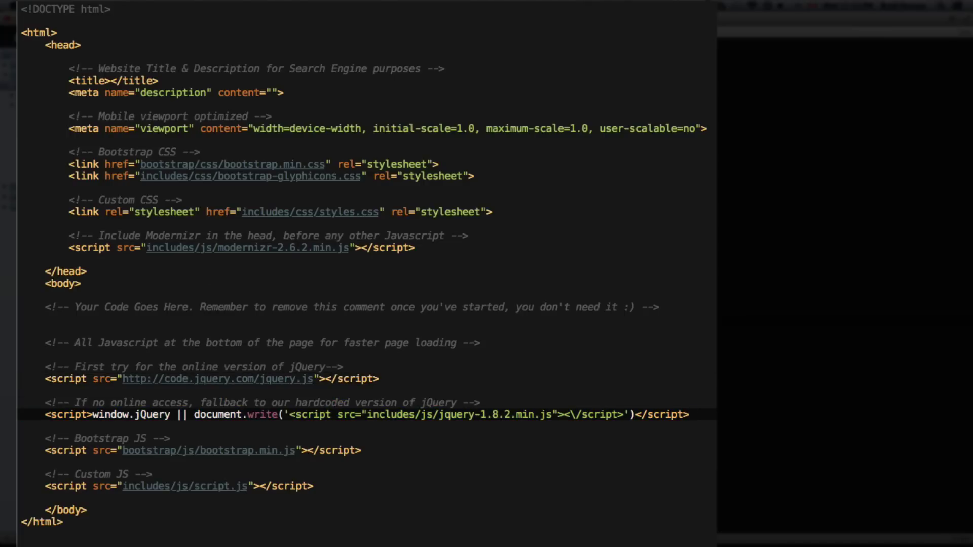
left_click_drag(35, 439, 247, 451)
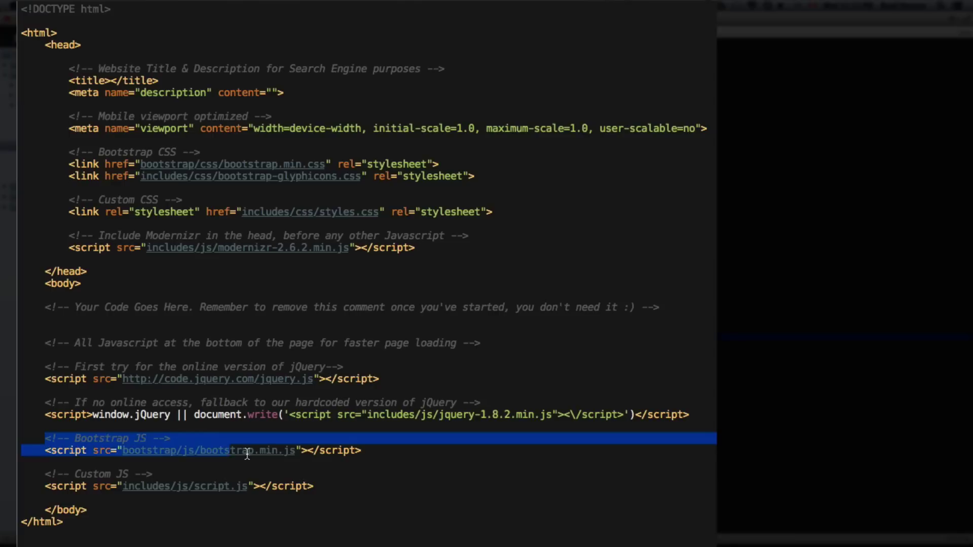
left_click(248, 450)
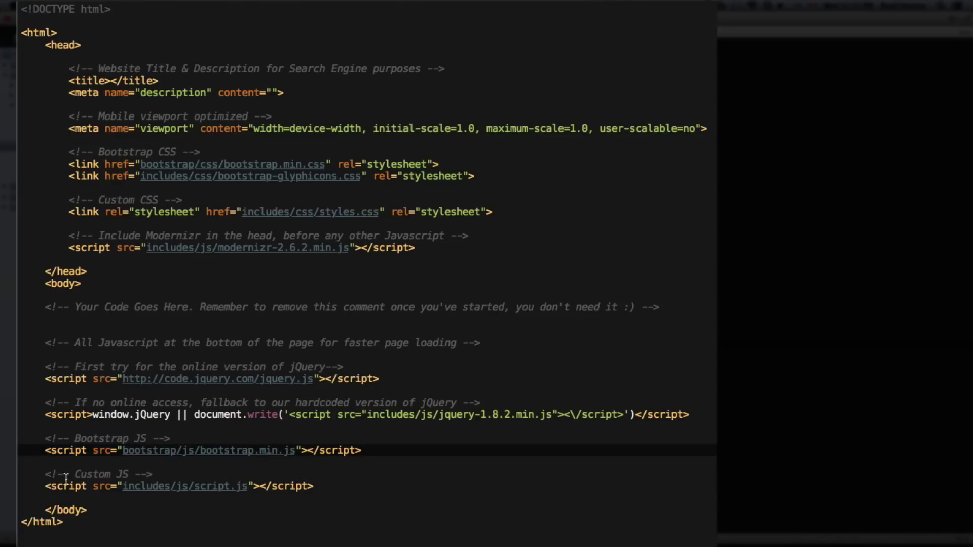
left_click_drag(70, 477, 240, 494)
left_click(240, 492)
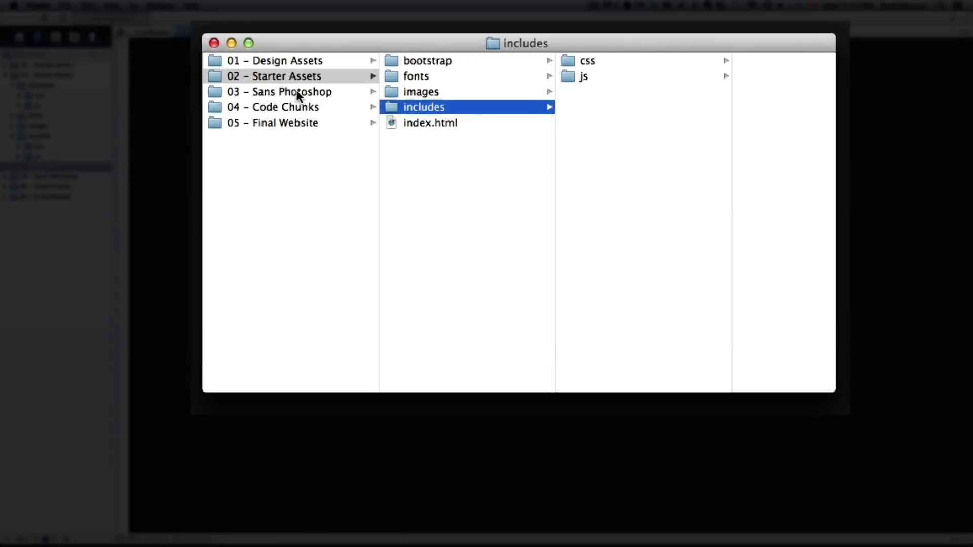
In Finder, list the image files in 03 – Sans Photoshop's images folder.
left_click(297, 92)
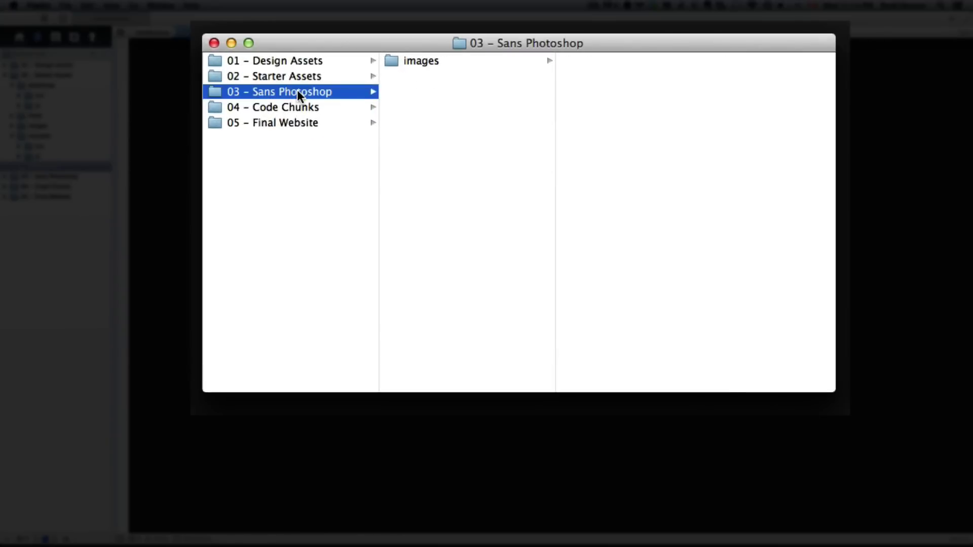
left_click(432, 62)
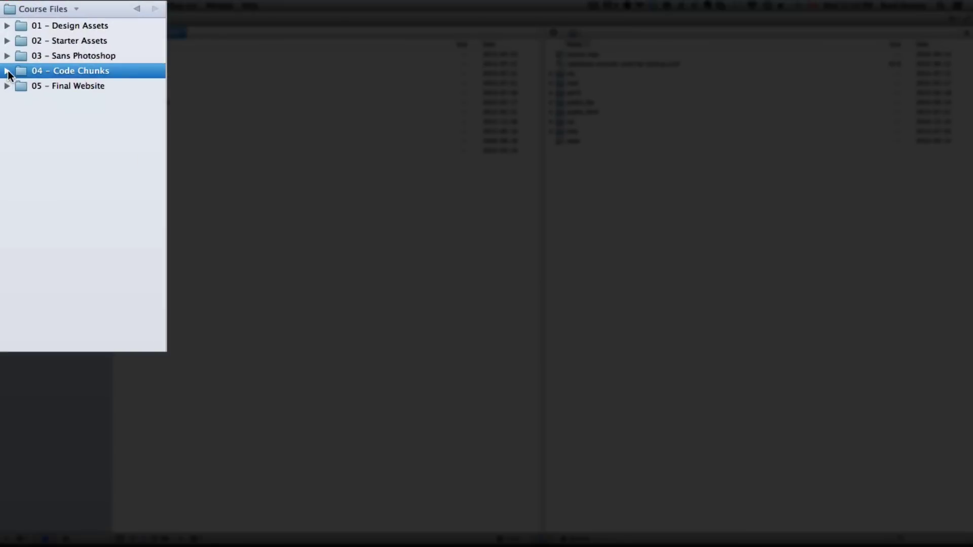
Open A – layout.html from 04 – Code Chunks and mark the gap above the bigCallout row.
left_click(7, 71)
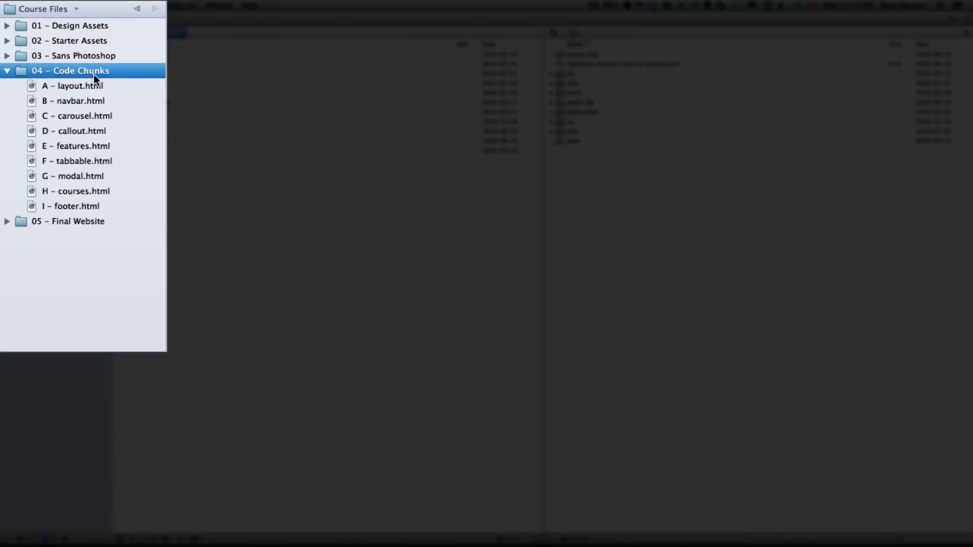
double_click(90, 86)
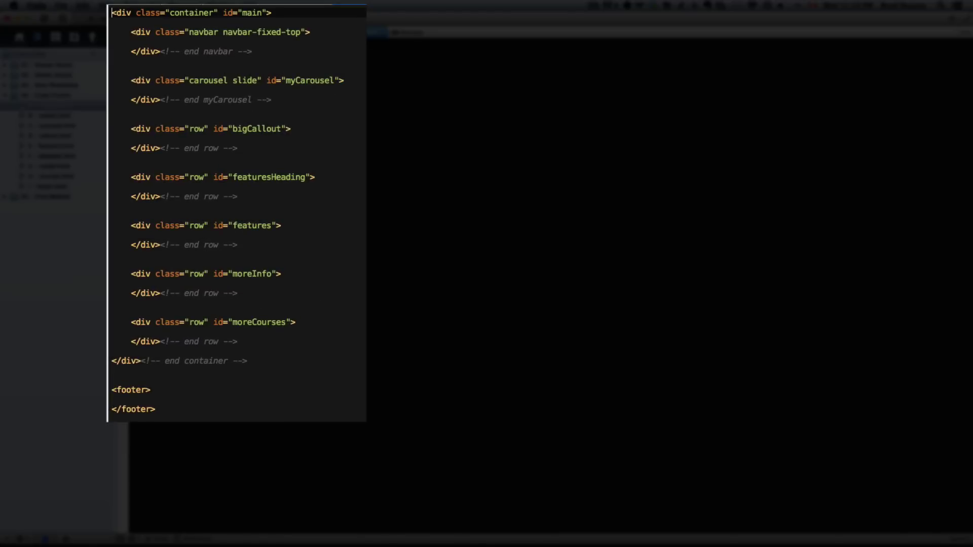
left_click(360, 118)
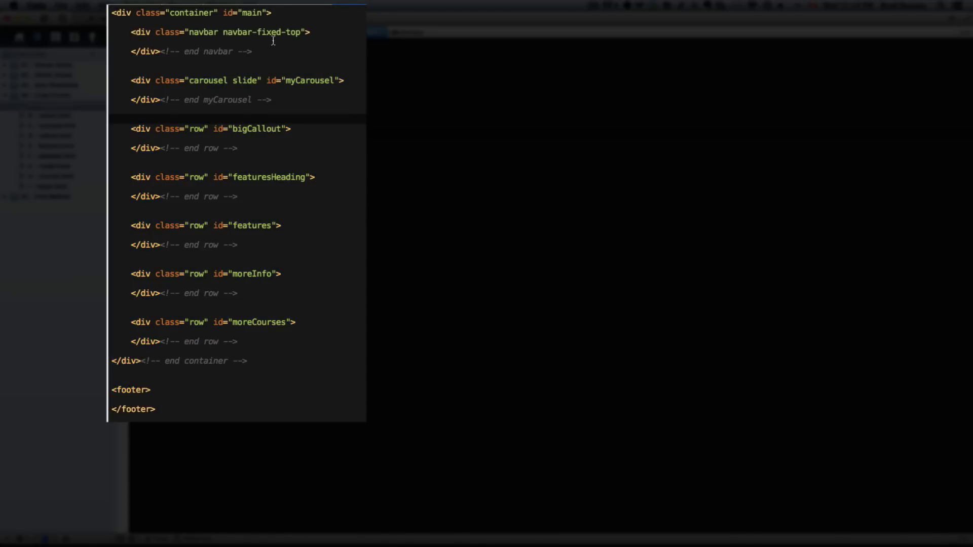
Mark insertion spots inside the navbar, myCarousel, bigCallout and featuresHeading blocks, then select B - navbar.html.
left_click(196, 44)
left_click(227, 89)
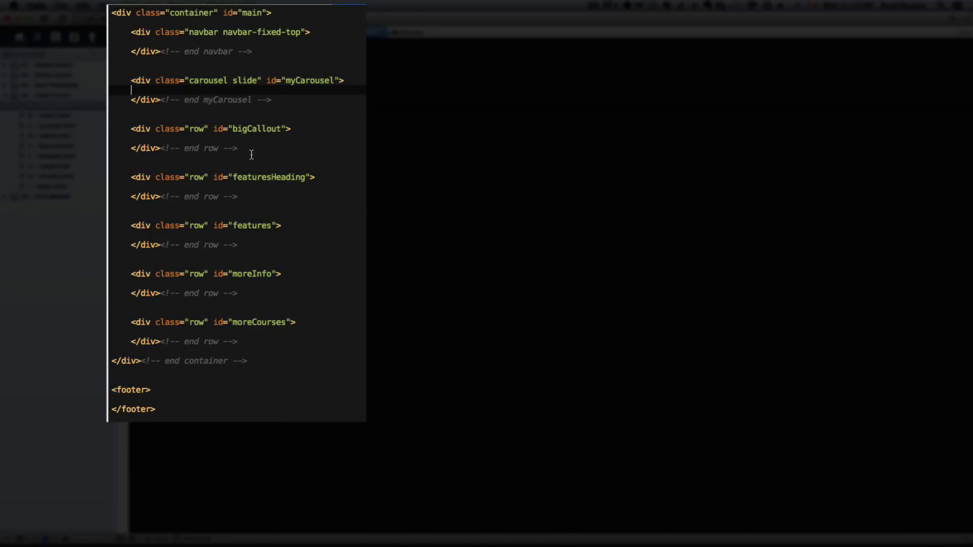
left_click(223, 138)
left_click(227, 187)
left_click(65, 116)
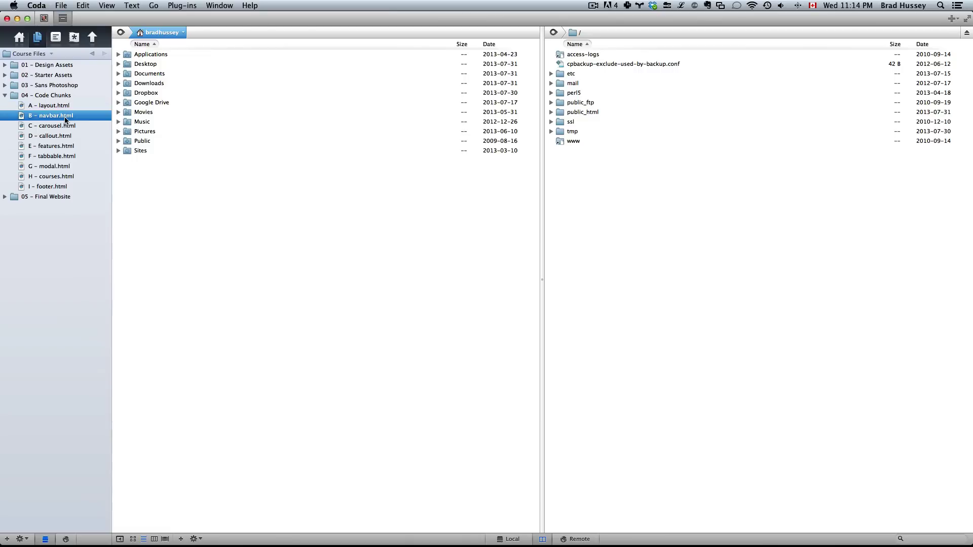
Open B – navbar.html and point out the toggle button's end and the line 11 logo path.
double_click(65, 117)
scroll(300, 210, "down", 5)
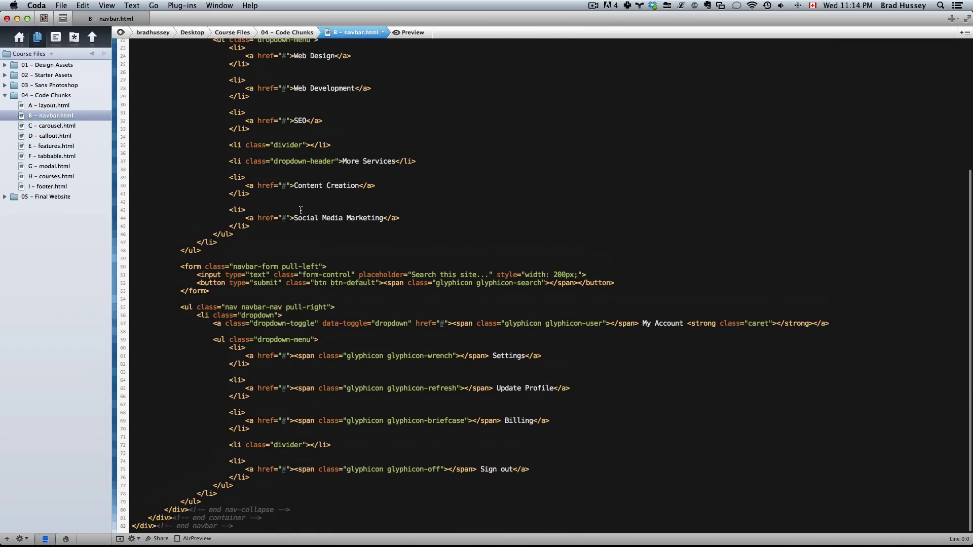
scroll(301, 210, "up", 6)
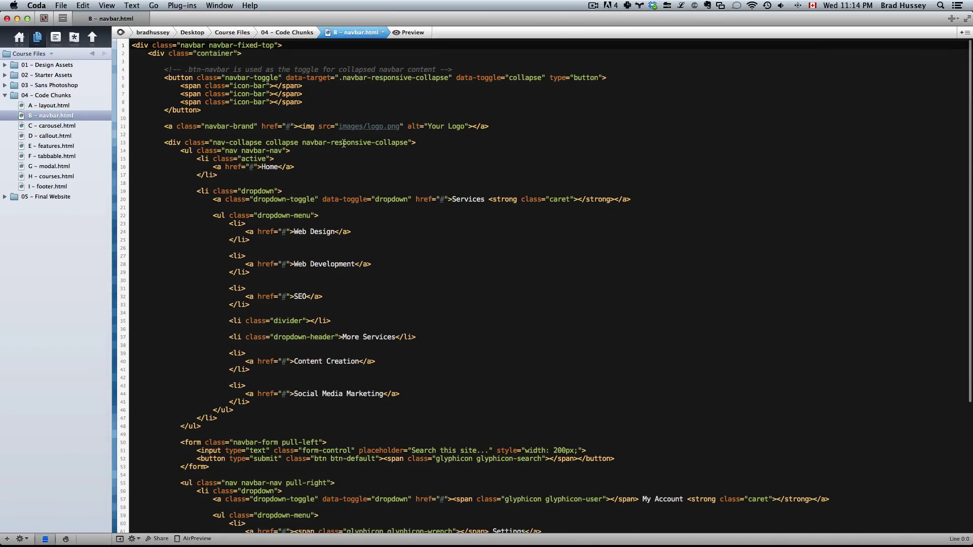
left_click(259, 113)
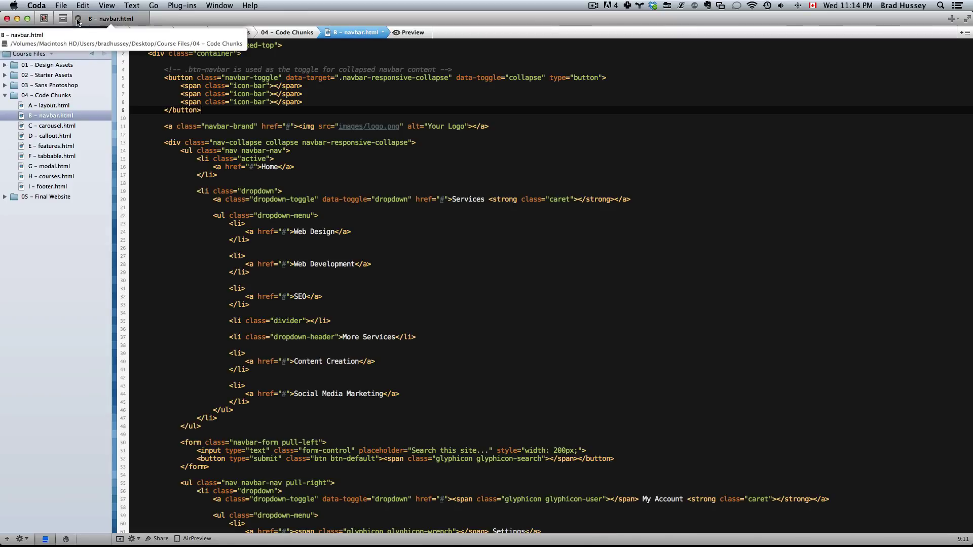
left_click(351, 126)
Open chunks C – carousel.html through I – footer.html one after another.
left_click(68, 126)
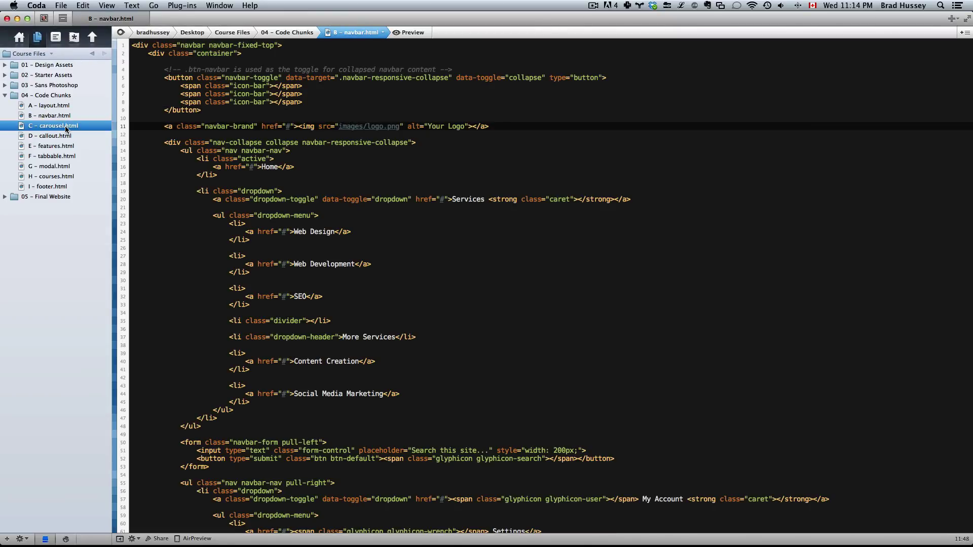
left_click(63, 137)
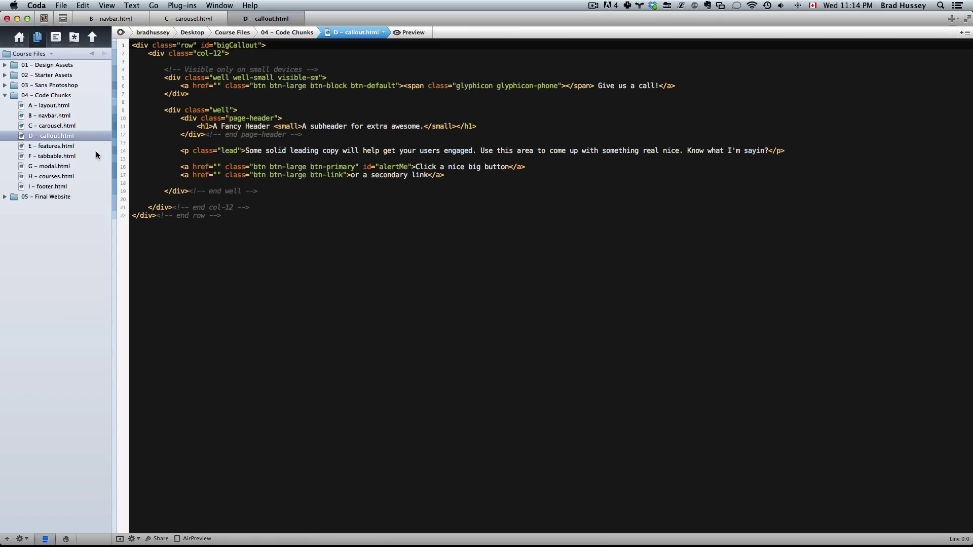
left_click(69, 147)
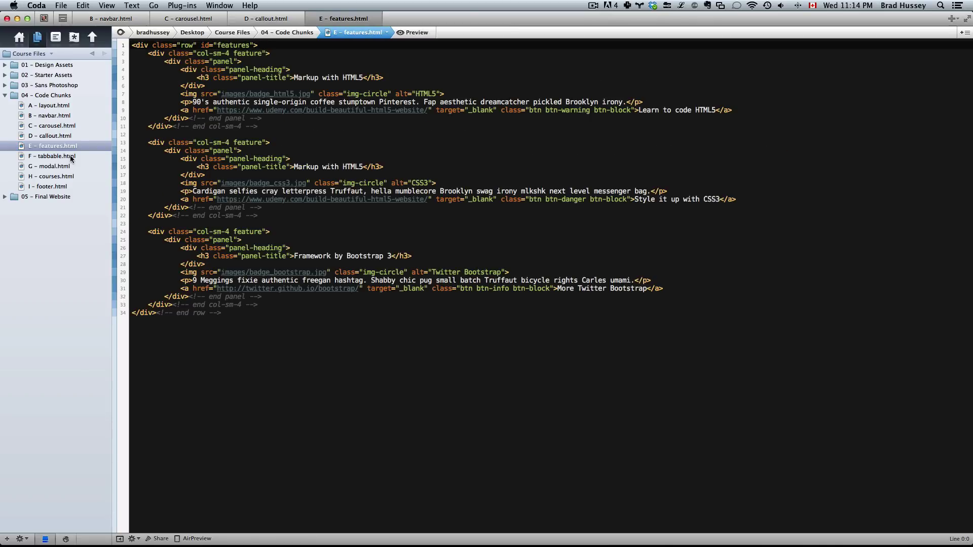
left_click(70, 157)
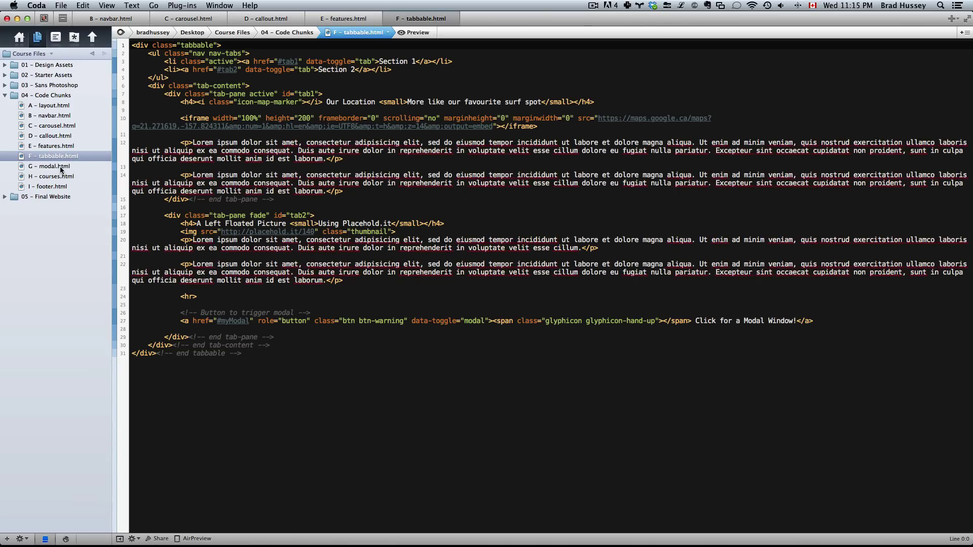
left_click(61, 167)
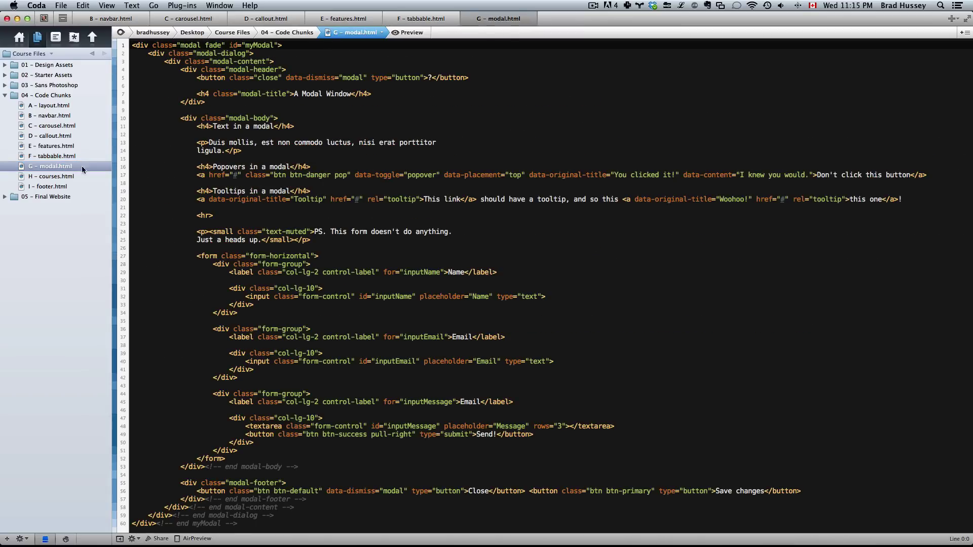
left_click(63, 177)
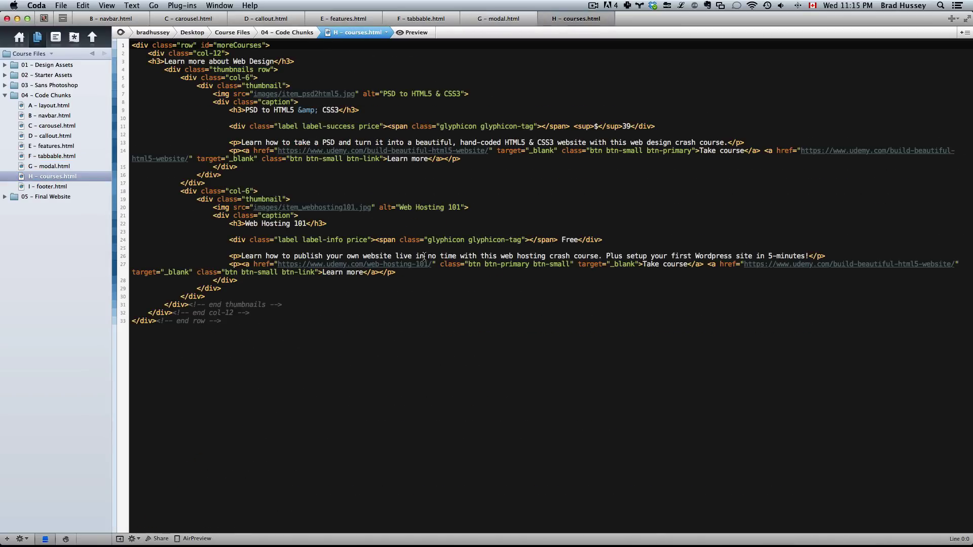
left_click(66, 186)
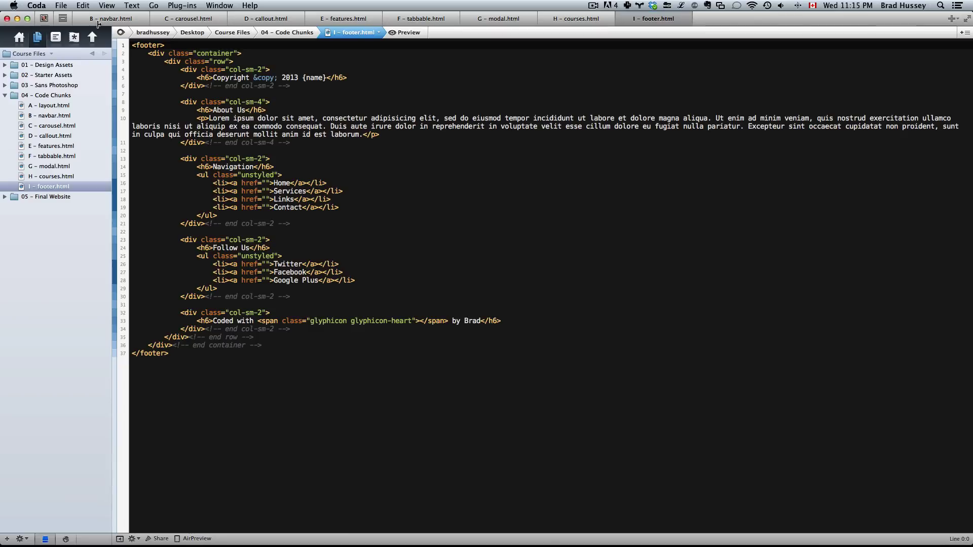
Close the five leftover chunk tabs, keeping I – footer.html open.
left_click(79, 19)
left_click(78, 19)
left_click(79, 19)
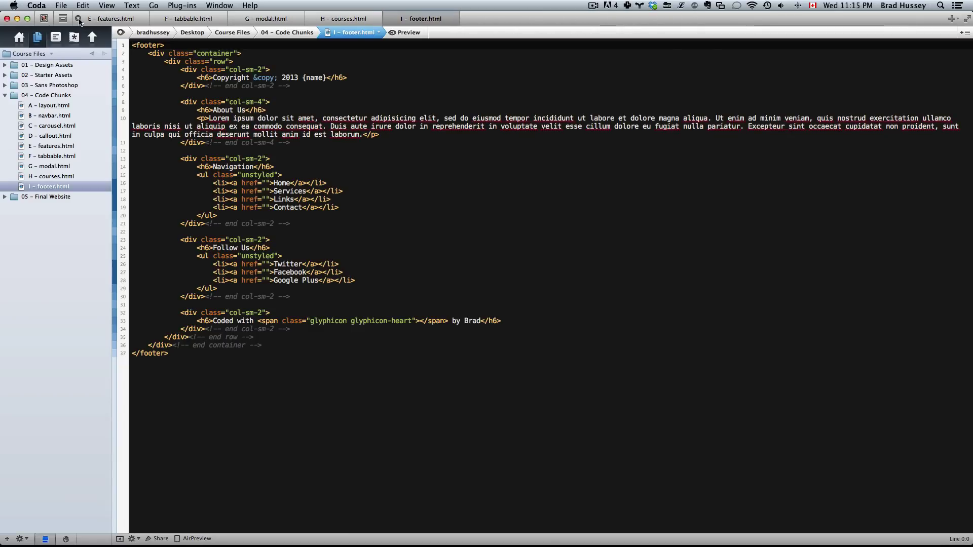
left_click(78, 19)
left_click(78, 19)
left_click(79, 19)
left_click(78, 19)
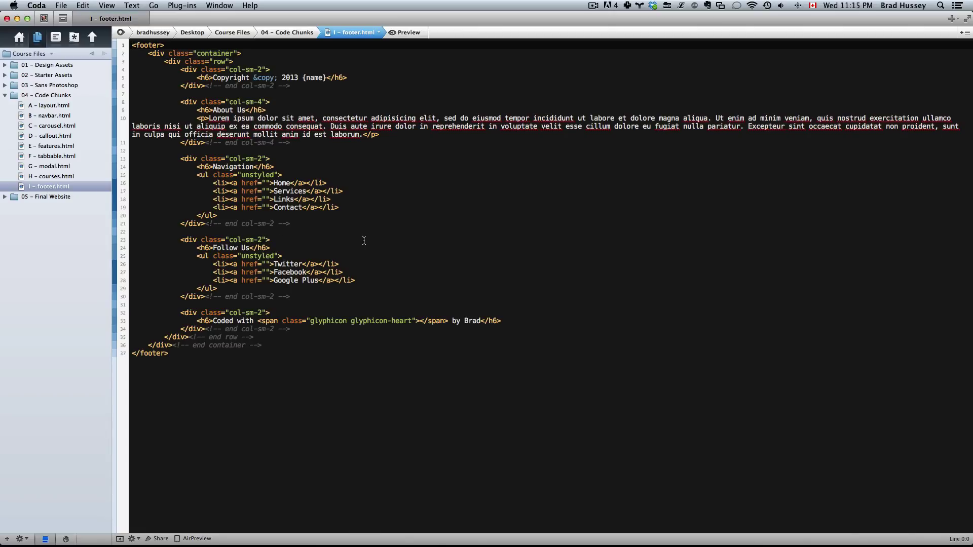
Collapse the 04 - Code Chunks folder and expand 05 - Final Website.
left_click(6, 96)
left_click(5, 96)
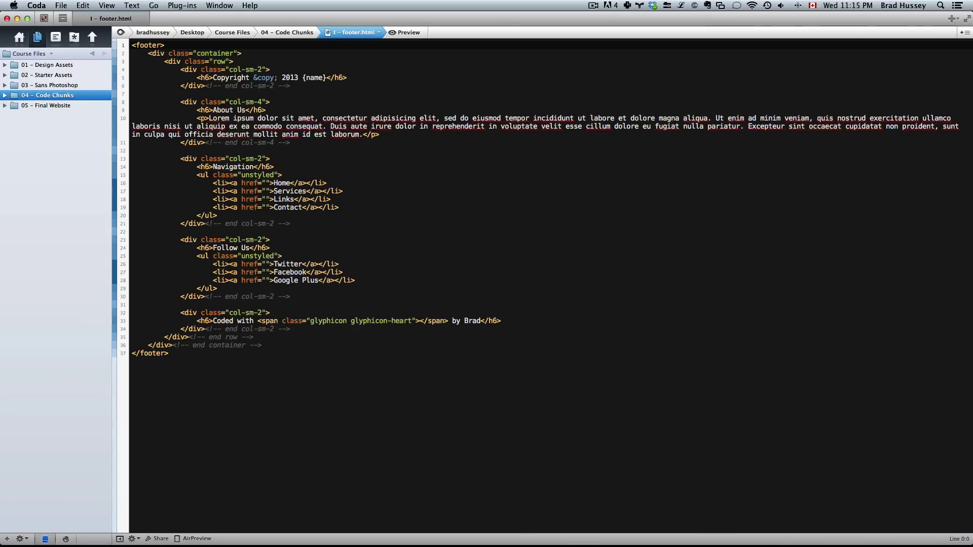
left_click(5, 106)
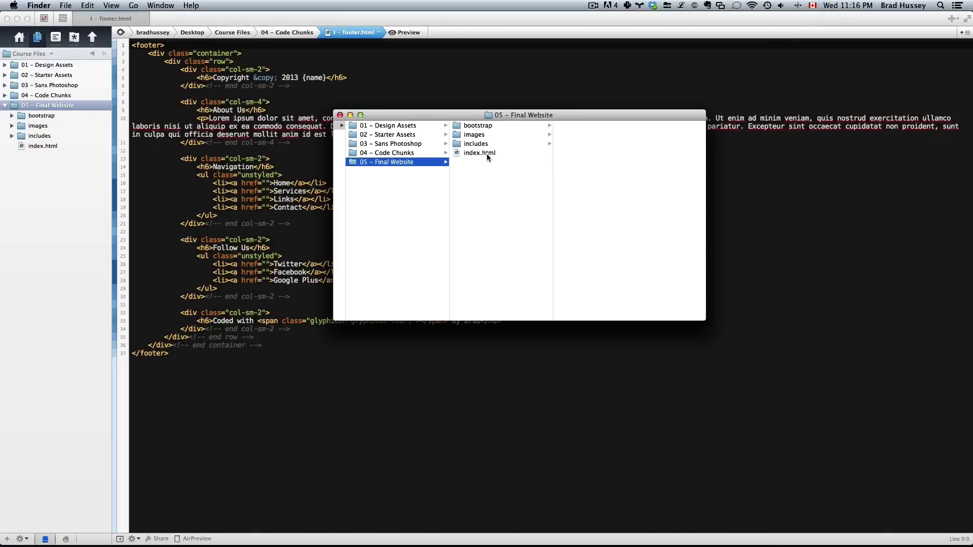
Open the final website's index.html in Safari and try the Services and My Account menus.
double_click(464, 111)
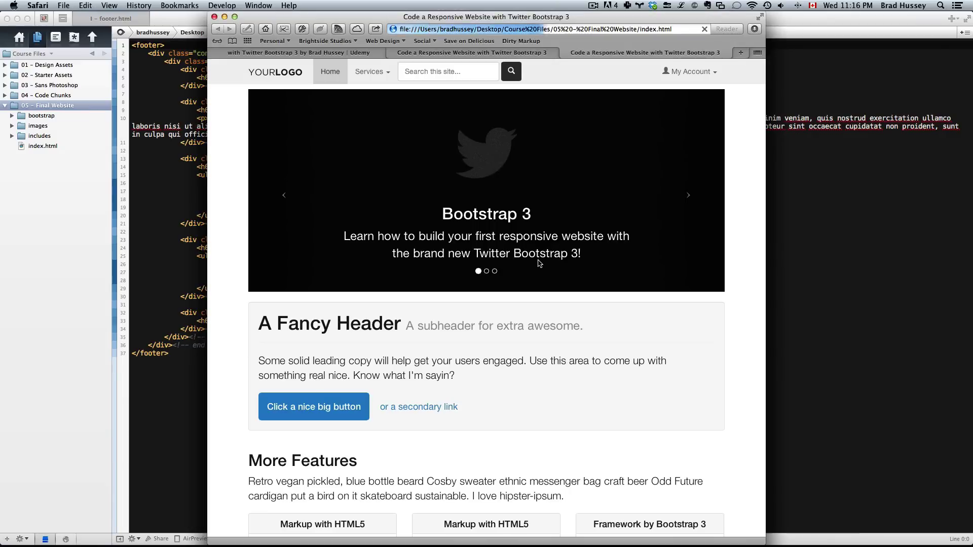
left_click(370, 72)
left_click(366, 74)
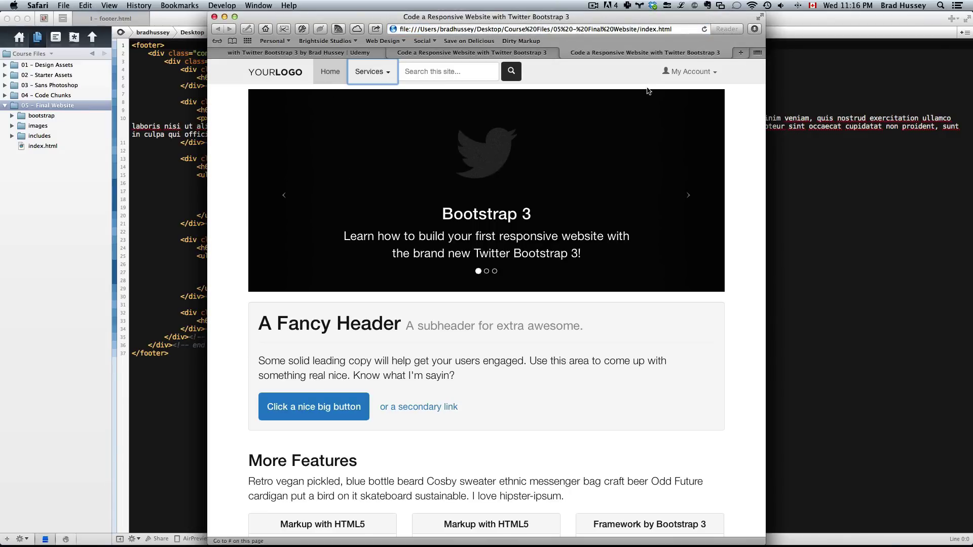
left_click(682, 72)
left_click(683, 72)
Advance the carousel through its slides back to the Bootstrap 3 slide.
left_click(688, 195)
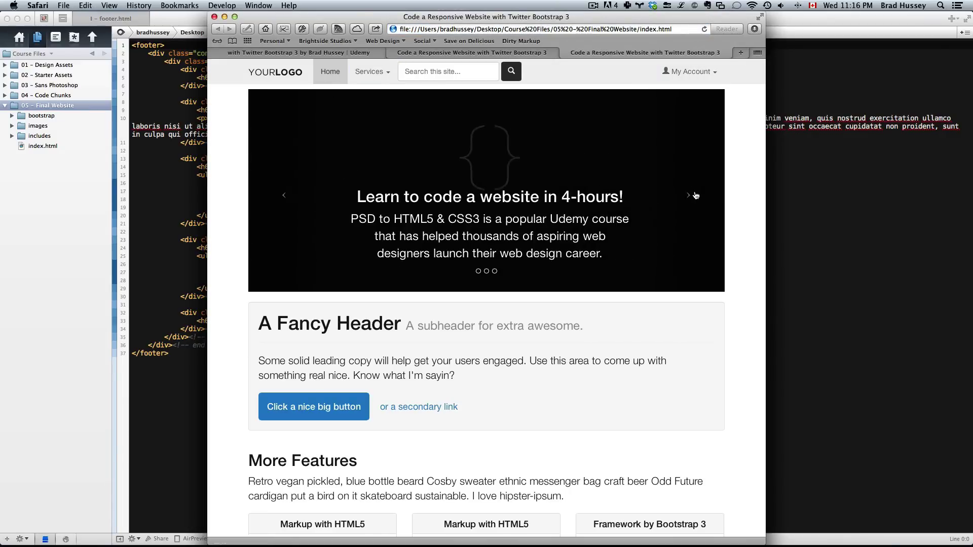
left_click(694, 197)
left_click(689, 196)
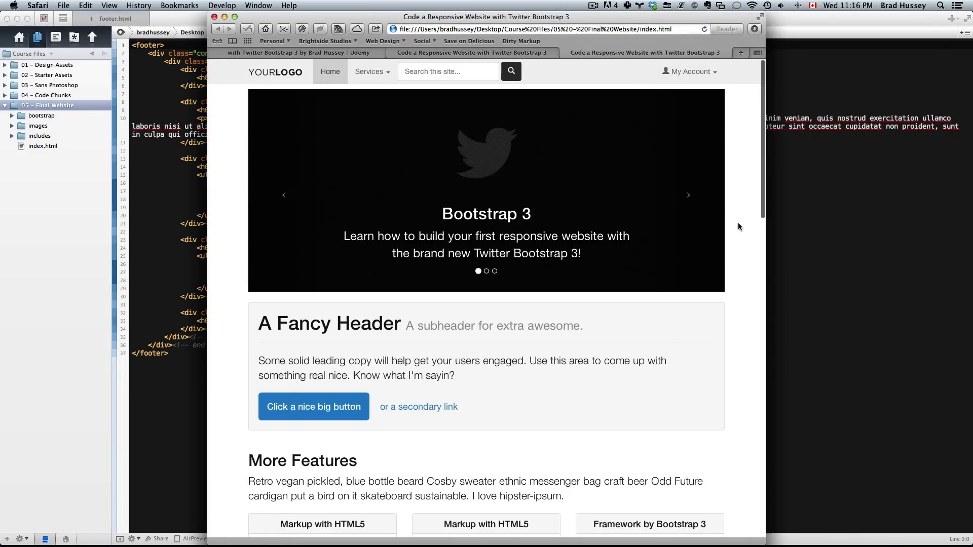
Browse down the page, highlighting the 'Learn more about Web Design' heading, then show the desktop.
scroll(738, 223, "down", 5)
scroll(739, 224, "down", 10)
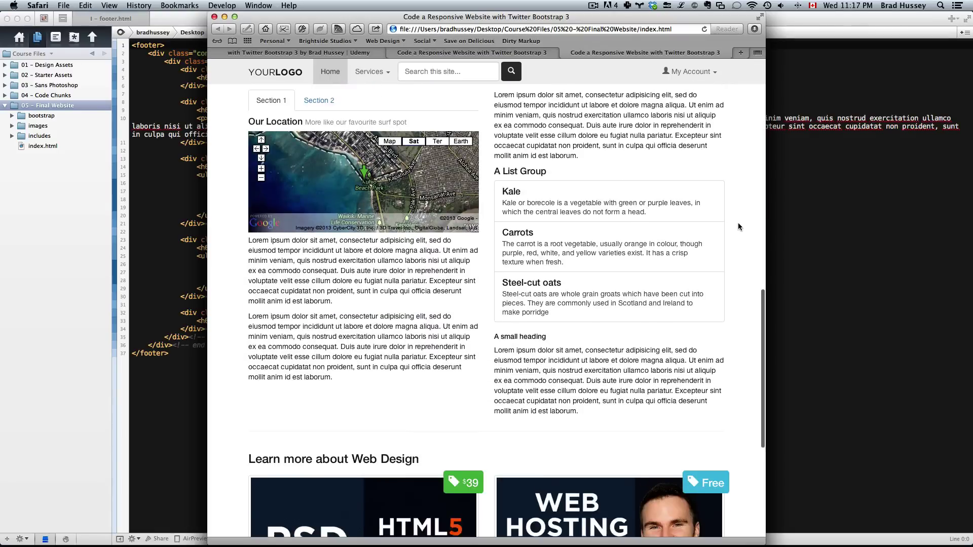
scroll(738, 223, "down", 5)
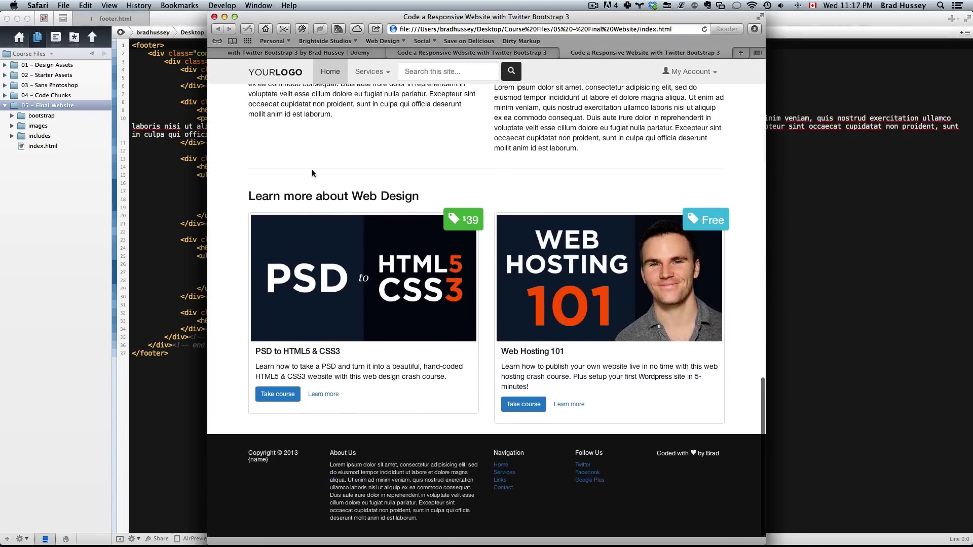
left_click_drag(249, 195, 426, 198)
left_click(453, 201)
scroll(490, 255, "up", 1)
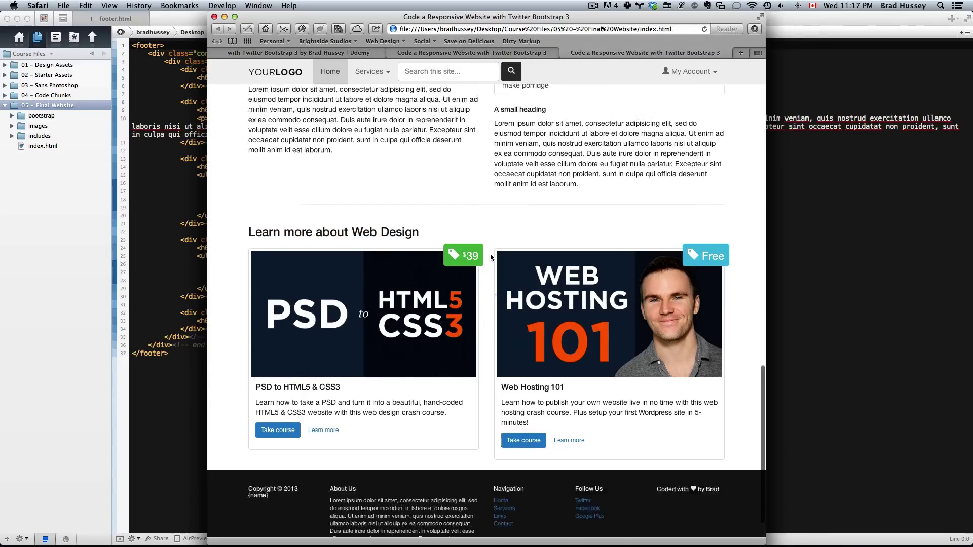
key("F11")
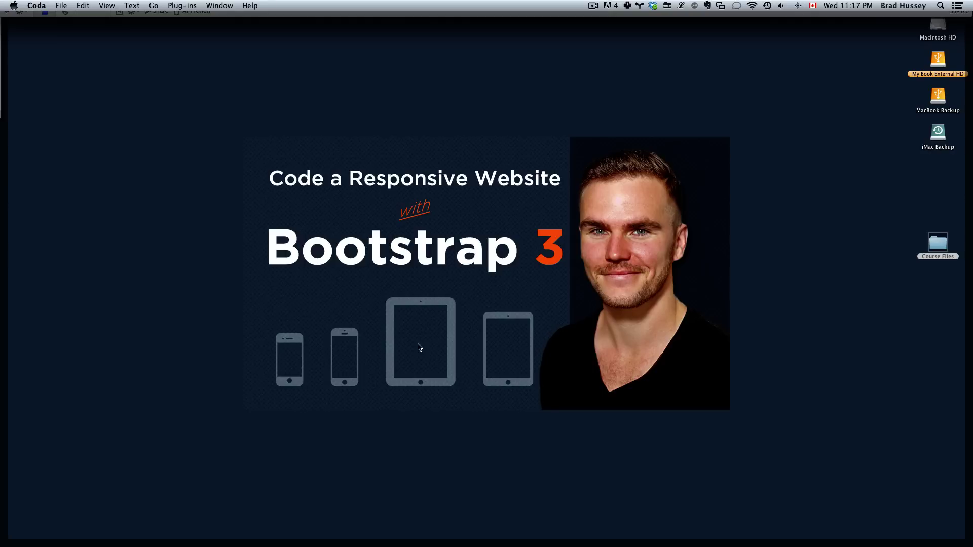